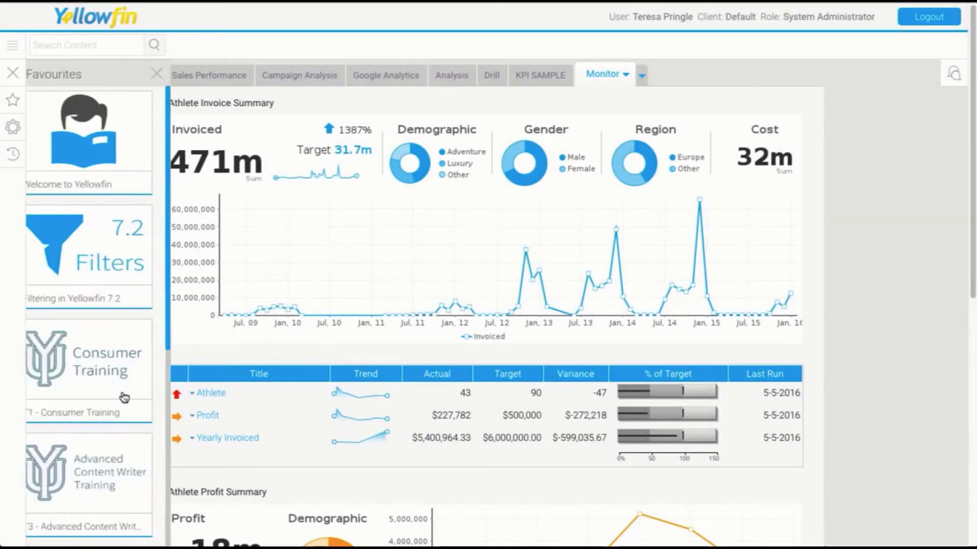
Open the Advanced Content Writer Training storyboard, read its Parameters section introduction, and close the storyboard.
{"action": "scroll", "coordinate": [122, 407], "scroll_direction": "down", "scroll_amount": 3}
{"action": "left_click", "coordinate": [105, 358]}
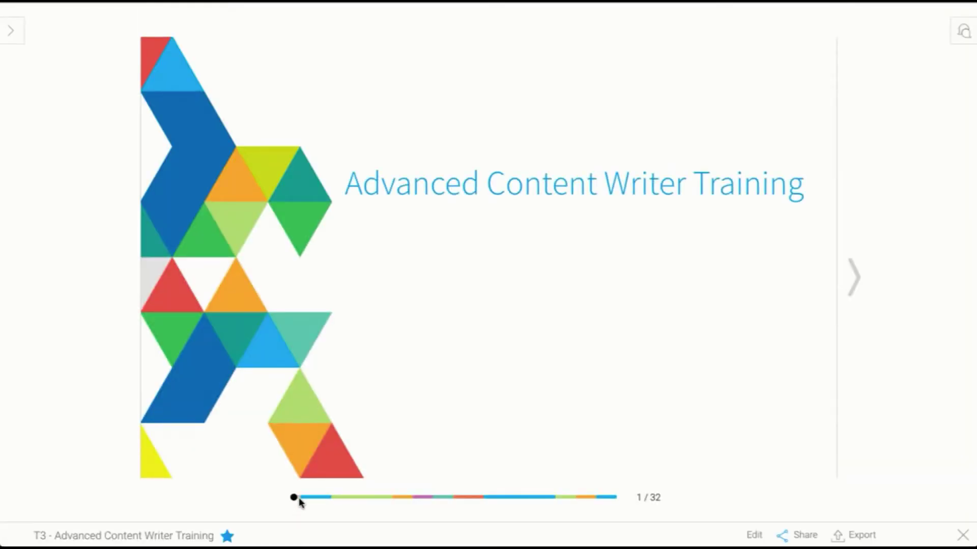
{"action": "left_click", "coordinate": [330, 498]}
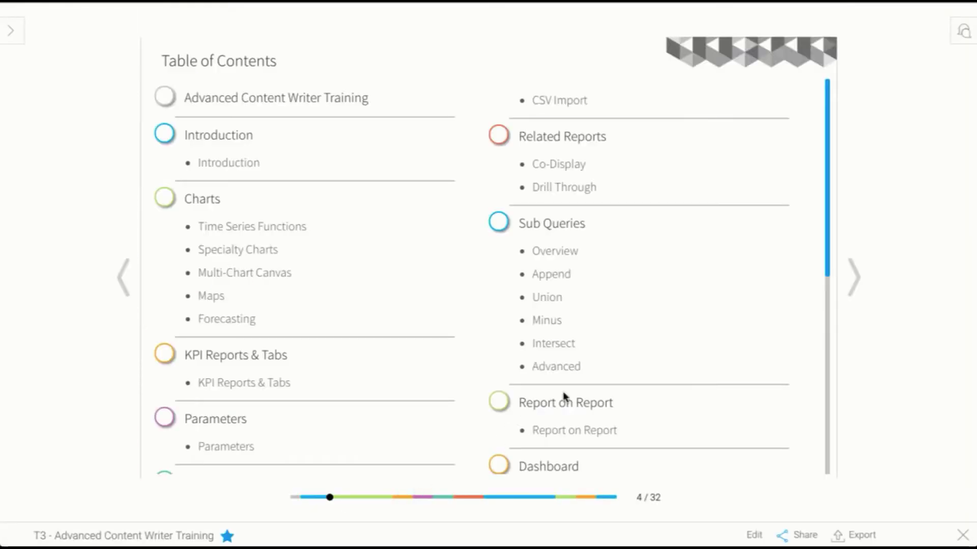
{"action": "left_click", "coordinate": [203, 419]}
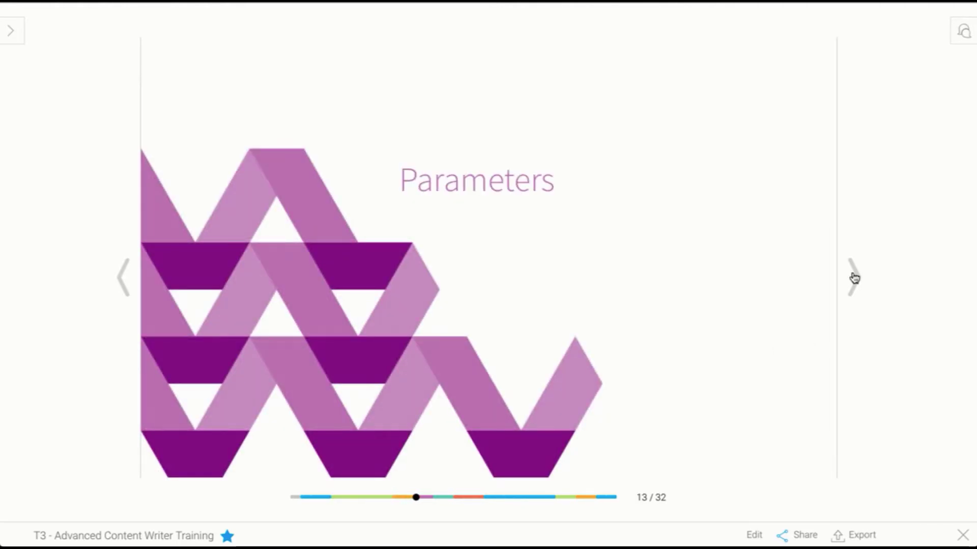
{"action": "left_click", "coordinate": [854, 278]}
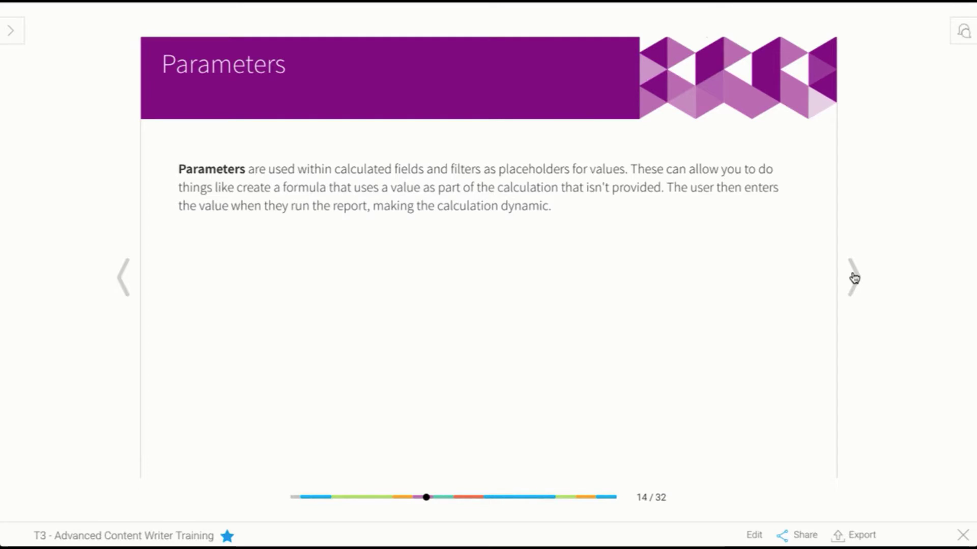
{"action": "left_click", "coordinate": [966, 531]}
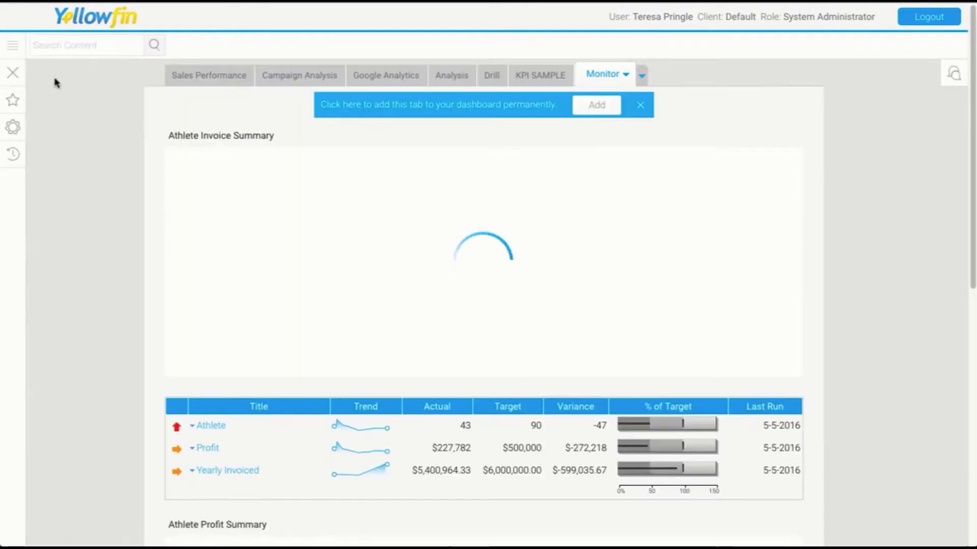
Create a new report based on the Ski Team view.
{"action": "left_click", "coordinate": [13, 43]}
{"action": "left_click", "coordinate": [24, 118]}
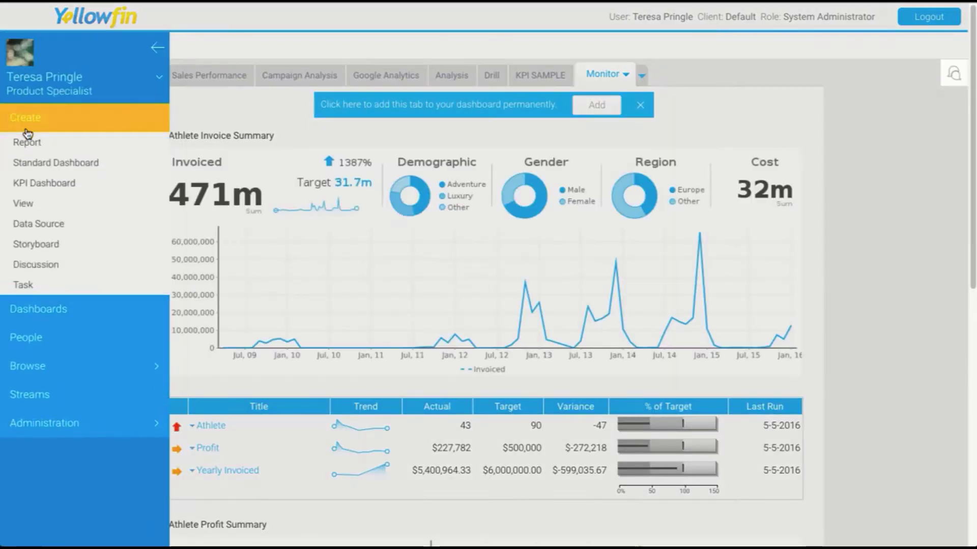
{"action": "left_click", "coordinate": [31, 141]}
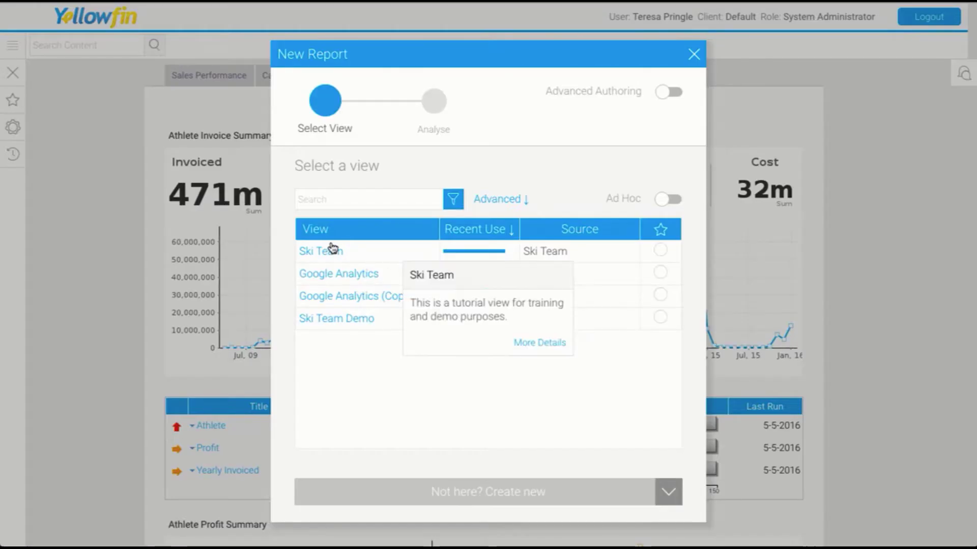
{"action": "left_click", "coordinate": [332, 248]}
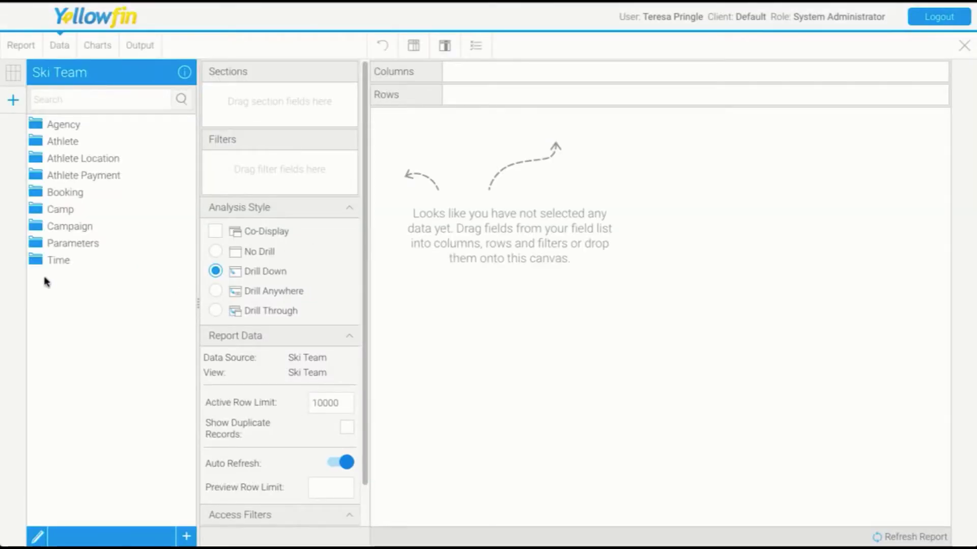
Add Year and Invoiced Amount as report columns and set the analysis style to No Drill.
{"action": "left_click", "coordinate": [38, 260]}
{"action": "left_click_drag", "start_coordinate": [66, 278], "coordinate": [379, 223]}
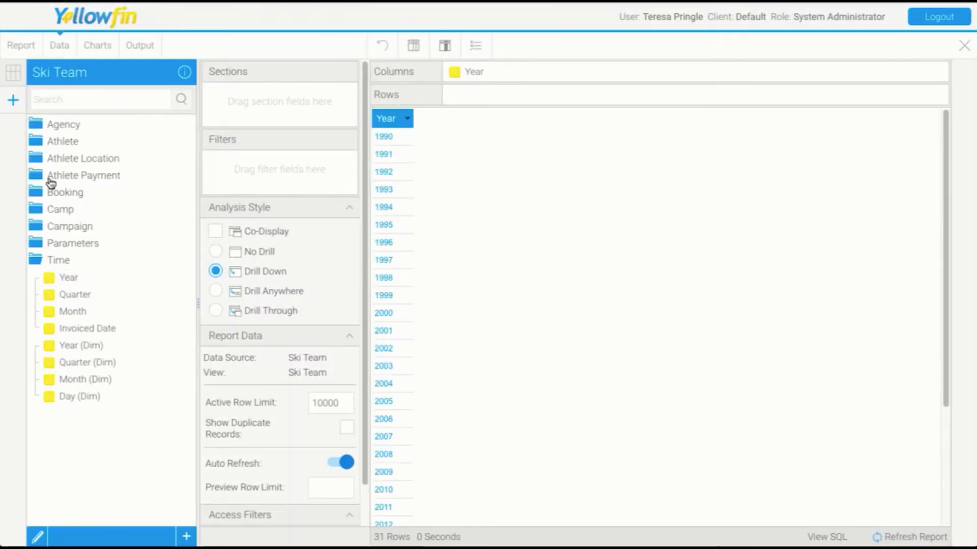
{"action": "left_click", "coordinate": [36, 175]}
{"action": "left_click_drag", "start_coordinate": [64, 194], "coordinate": [464, 178]}
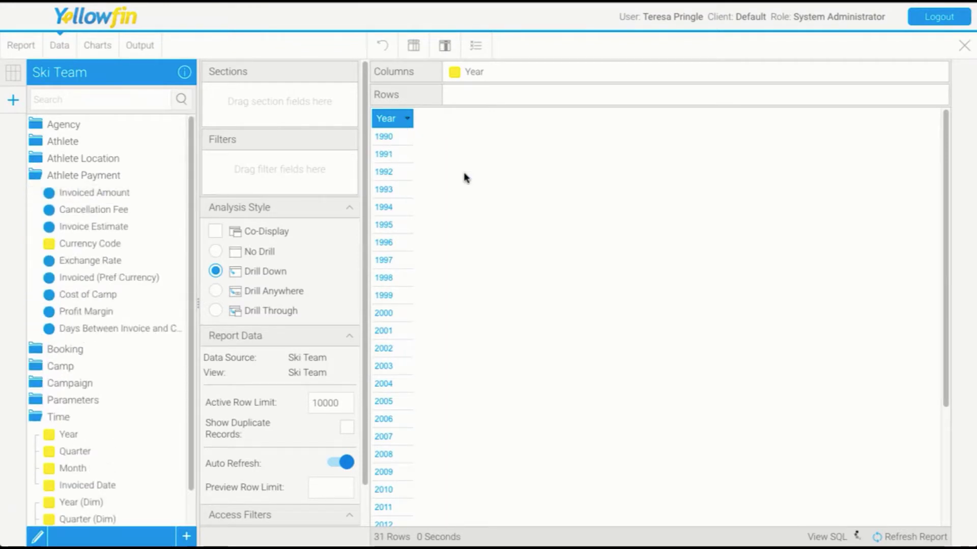
{"action": "left_click", "coordinate": [215, 251]}
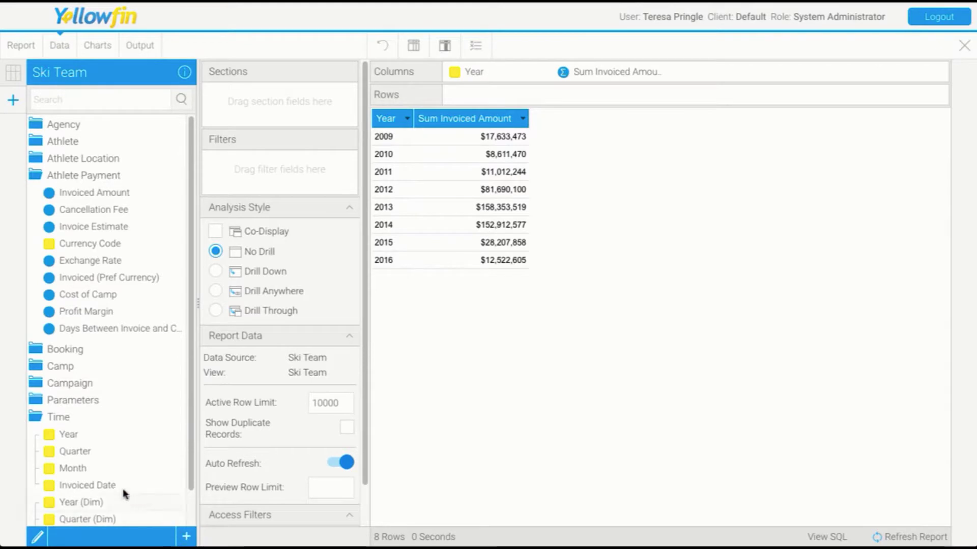
Add Parameter 1 from the Parameters folder to the report's filters.
{"action": "left_click", "coordinate": [62, 399]}
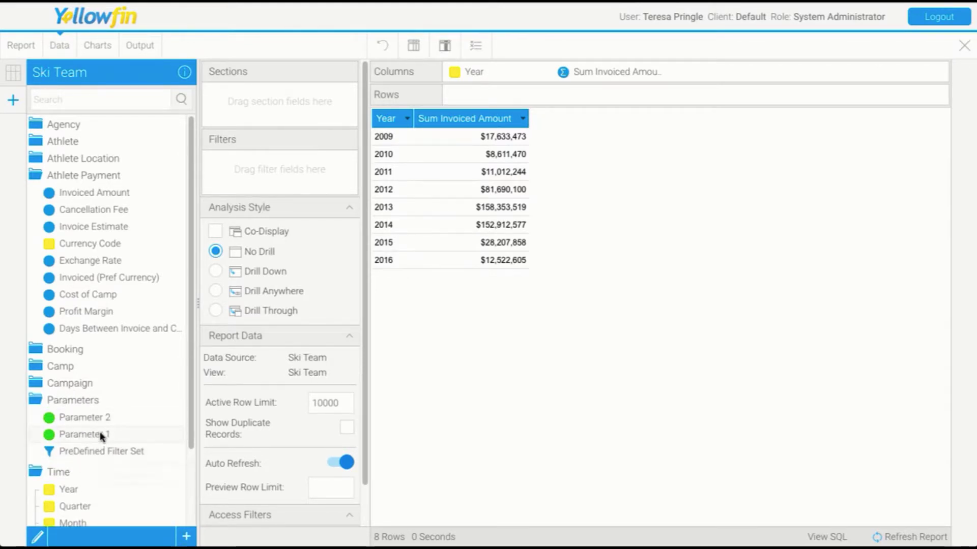
{"action": "mouse_move", "coordinate": [101, 437]}
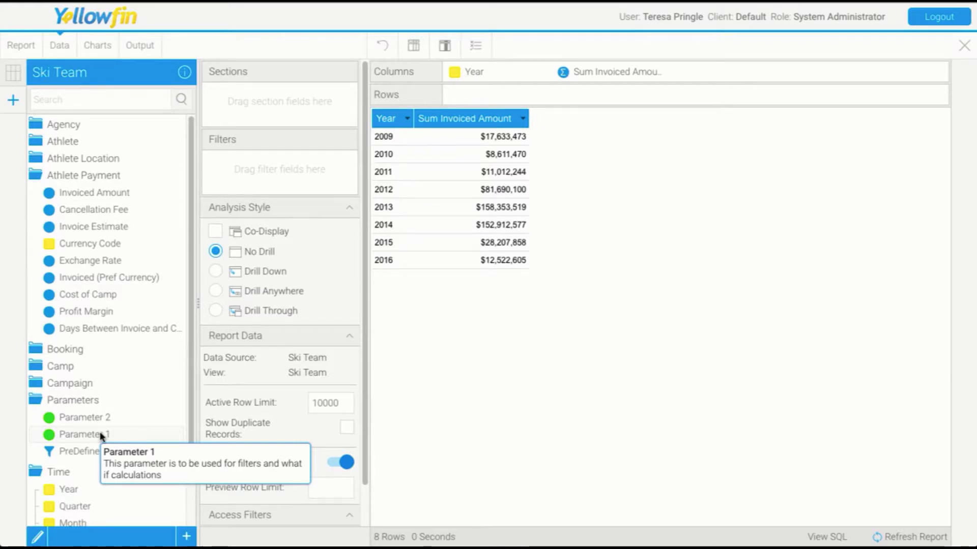
{"action": "left_click_drag", "start_coordinate": [101, 436], "coordinate": [299, 178]}
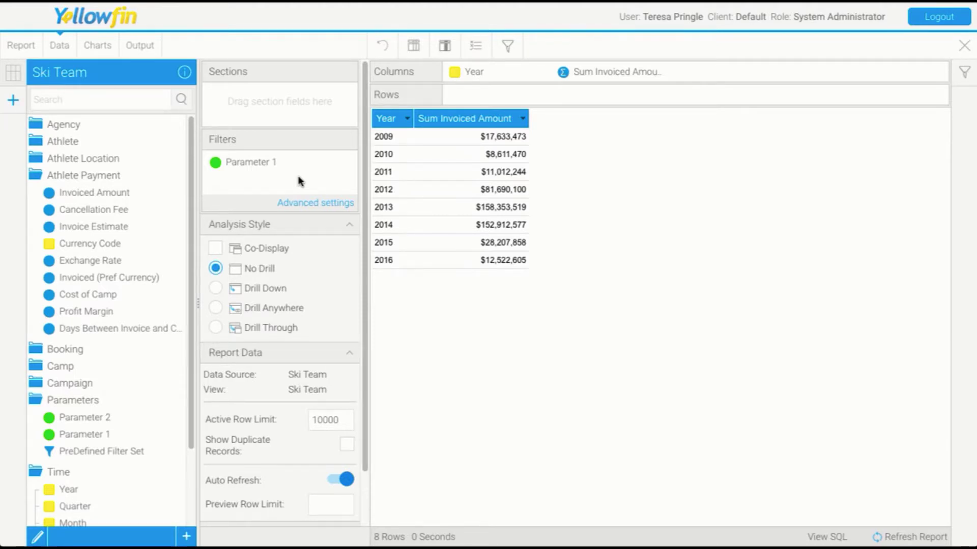
Start a simple calculated field with the formula beginning Invoiced Amount * ( 1 +.
{"action": "left_click", "coordinate": [186, 537]}
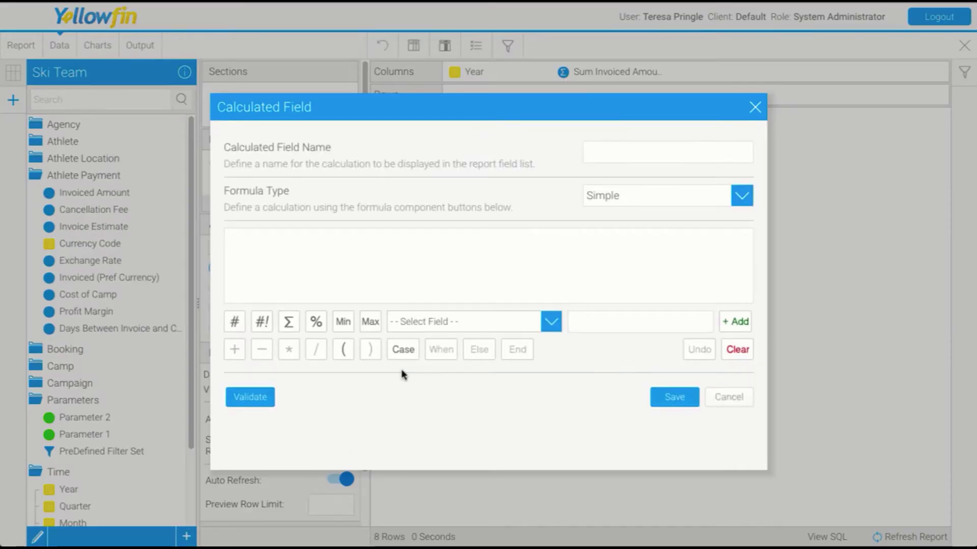
{"action": "left_click", "coordinate": [422, 323]}
{"action": "type", "text": "in"}
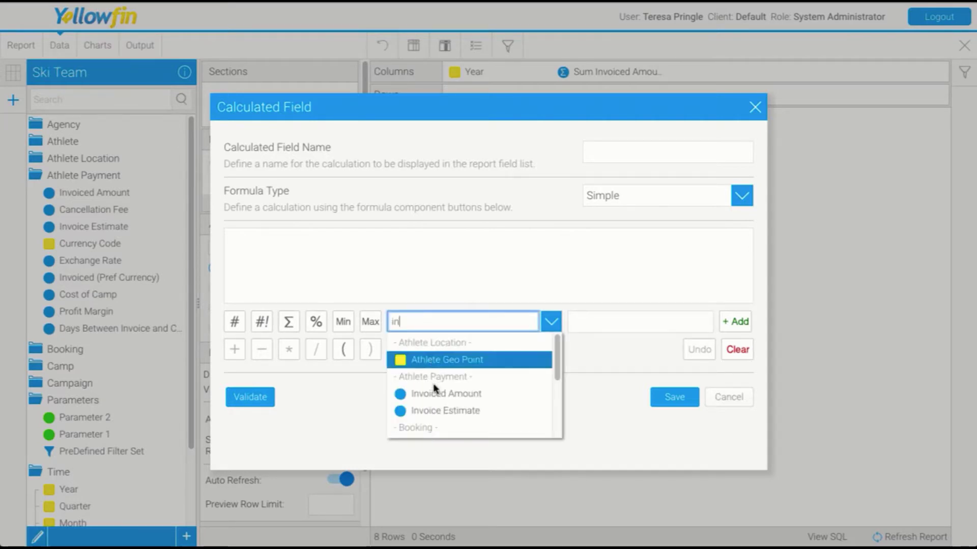
{"action": "left_click", "coordinate": [443, 393]}
{"action": "left_click", "coordinate": [291, 350]}
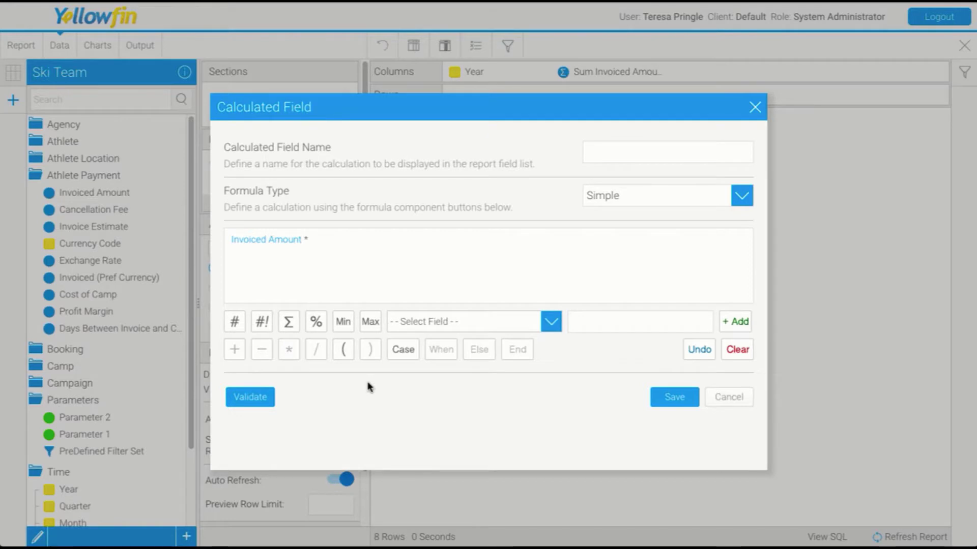
{"action": "left_click", "coordinate": [343, 349]}
{"action": "left_click", "coordinate": [613, 322]}
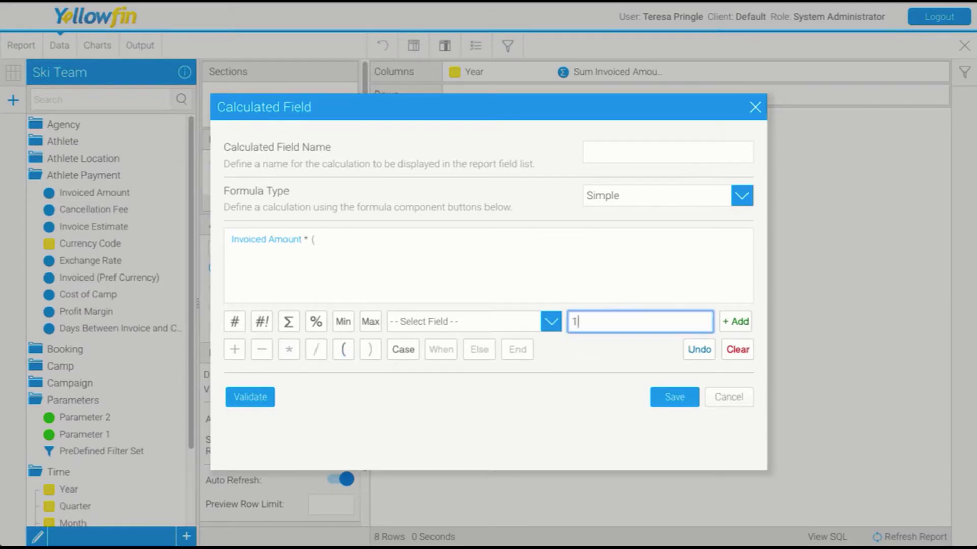
{"action": "left_click", "coordinate": [740, 322]}
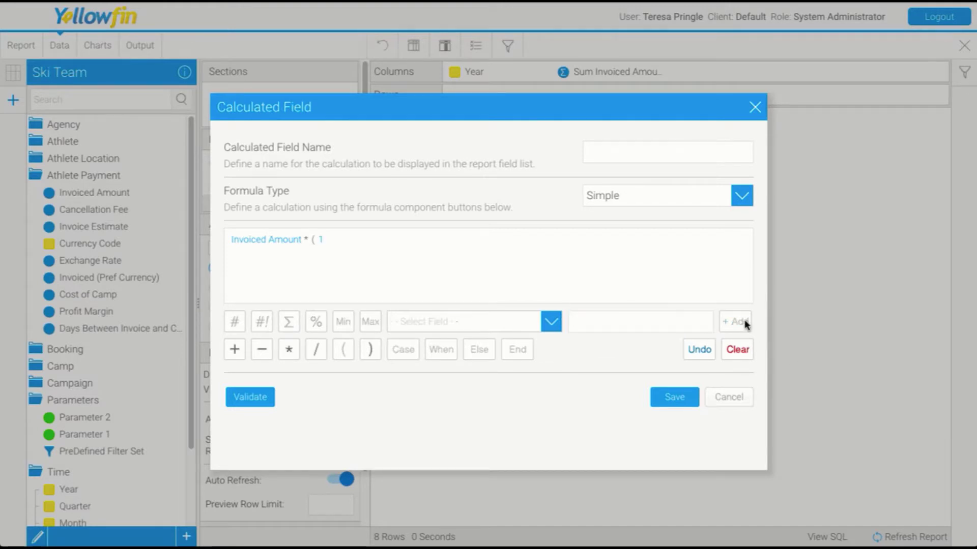
{"action": "left_click", "coordinate": [235, 350]}
Complete the calculated field's formula with Parameter 1 and a closing bracket.
{"action": "left_click", "coordinate": [436, 322]}
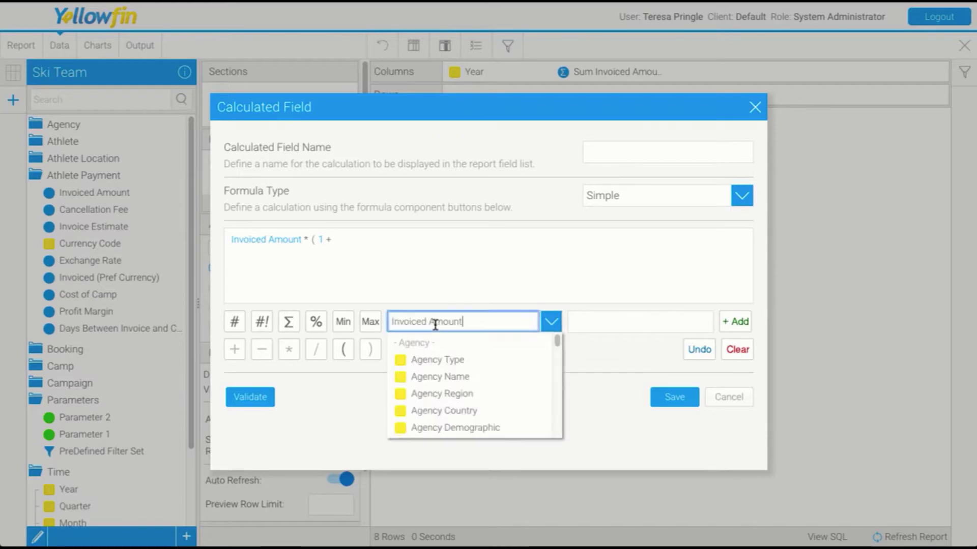
{"action": "type", "text": "pa"}
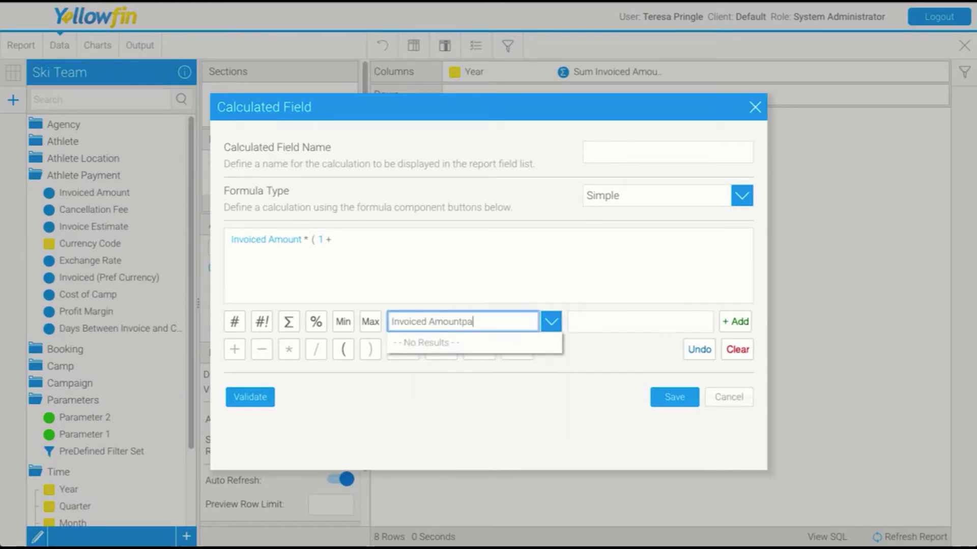
{"action": "key", "text": "BackSpace"}
{"action": "key", "text": "BackSpace"}
{"action": "key", "text": "BackSpace"}
{"action": "key", "text": "BackSpace"}
{"action": "key", "text": "BackSpace"}
{"action": "key", "text": "BackSpace"}
{"action": "key", "text": "BackSpace"}
{"action": "key", "text": "BackSpace"}
{"action": "key", "text": "BackSpace"}
{"action": "key", "text": "BackSpace"}
{"action": "key", "text": "BackSpace"}
{"action": "key", "text": "BackSpace"}
{"action": "key", "text": "BackSpace"}
{"action": "key", "text": "BackSpace"}
{"action": "key", "text": "BackSpace"}
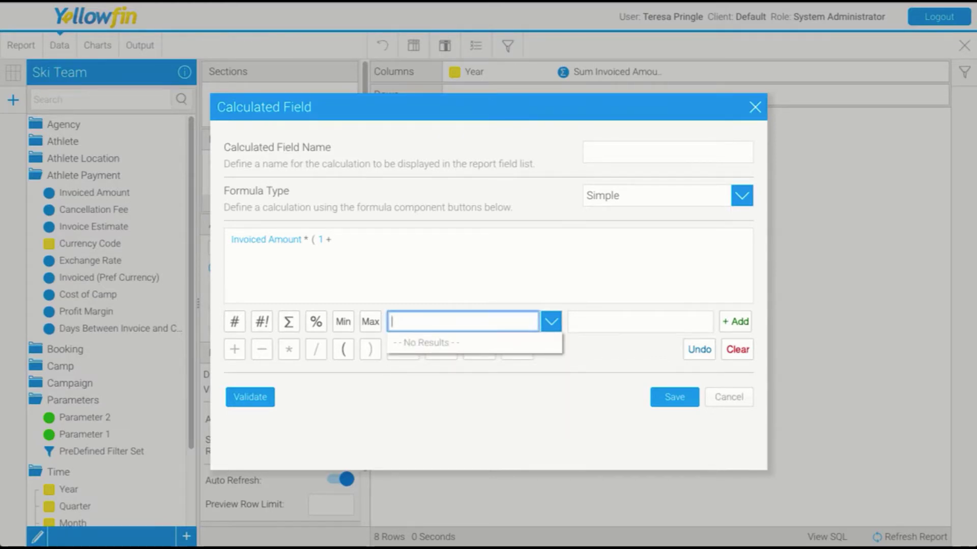
{"action": "type", "text": "par"}
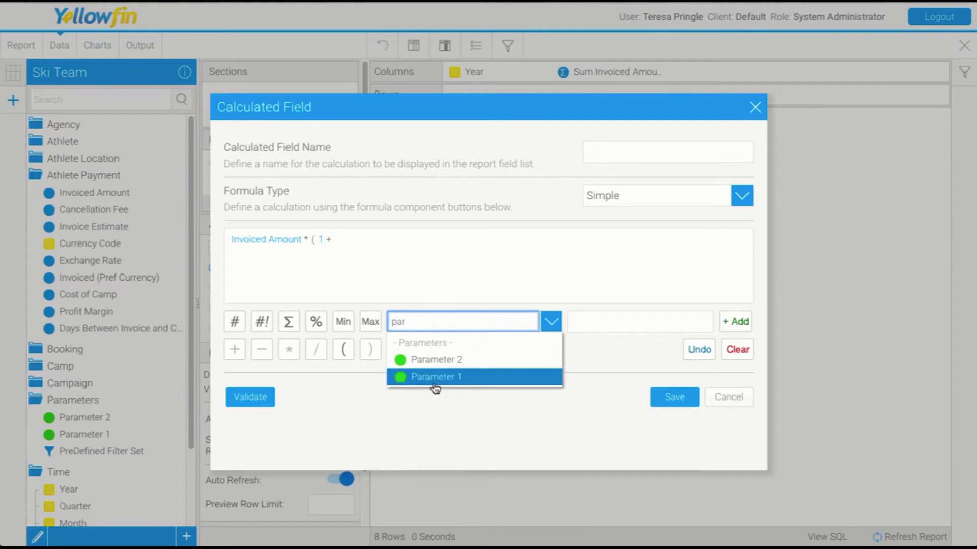
{"action": "left_click", "coordinate": [432, 379]}
{"action": "left_click", "coordinate": [374, 354]}
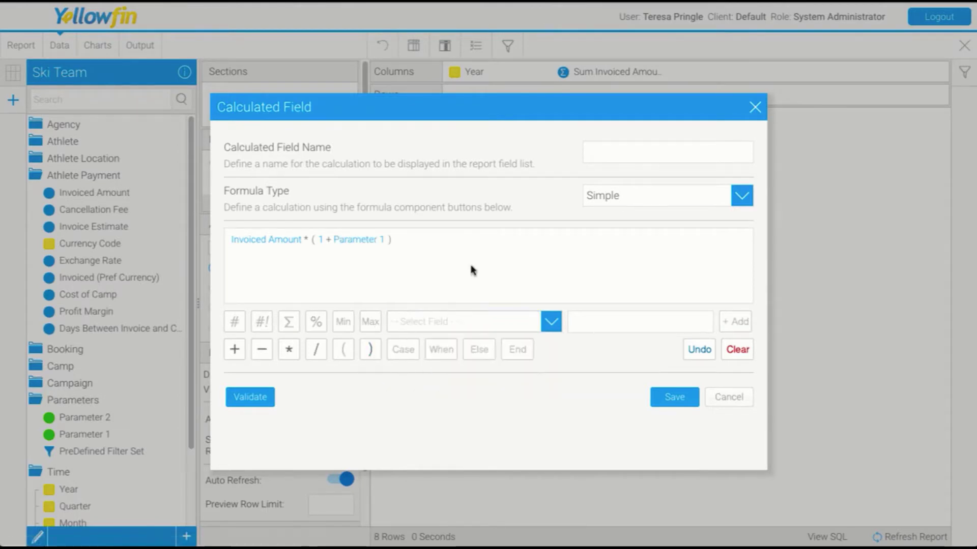
Name the calculated field Sales (inc Tax), validate its formula, and save it.
{"action": "left_click", "coordinate": [598, 156]}
{"action": "type", "text": "Sa"}
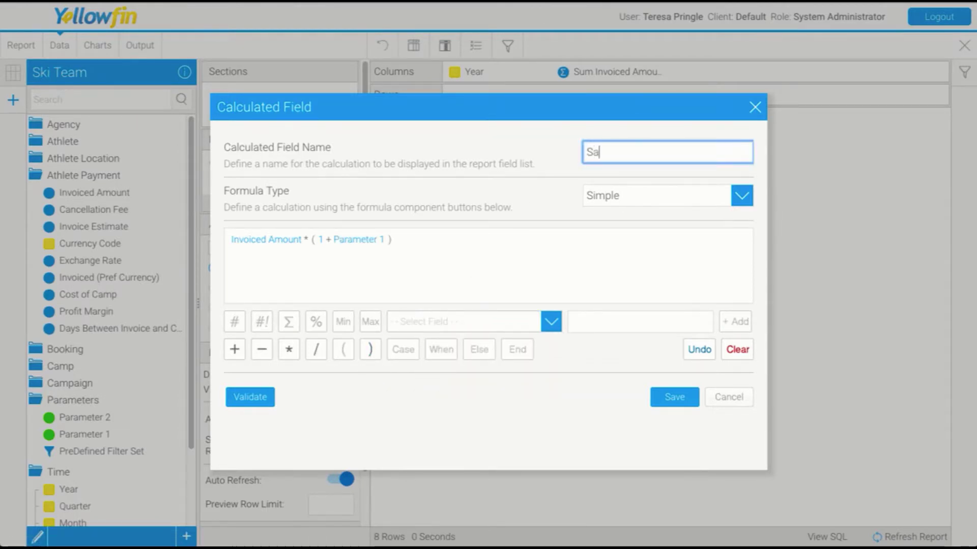
{"action": "type", "text": "les (inc T"}
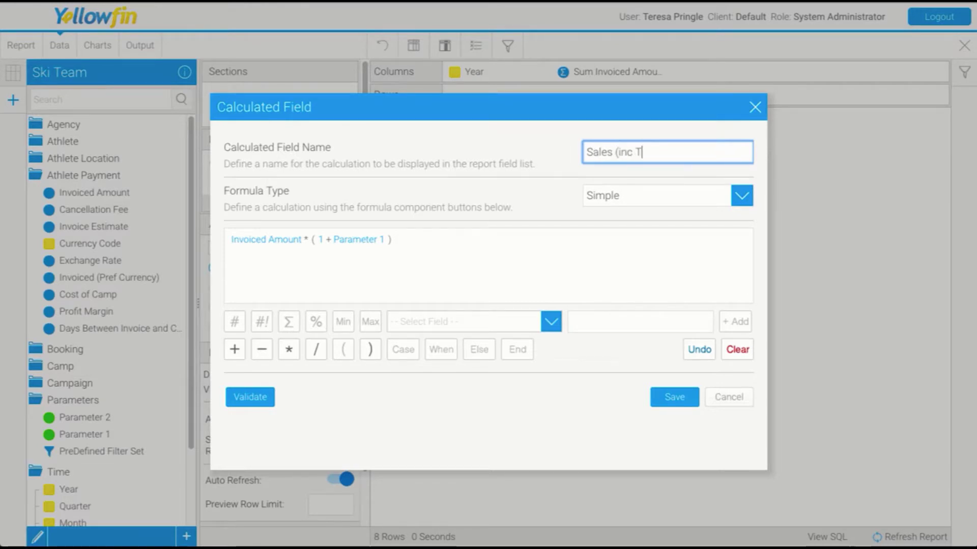
{"action": "type", "text": "ax)"}
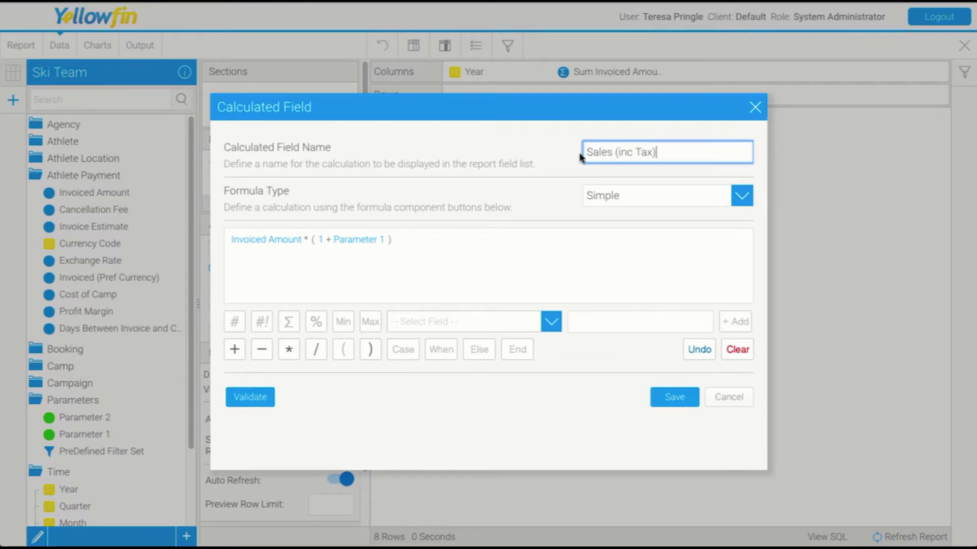
{"action": "left_click", "coordinate": [244, 398]}
{"action": "left_click", "coordinate": [665, 440]}
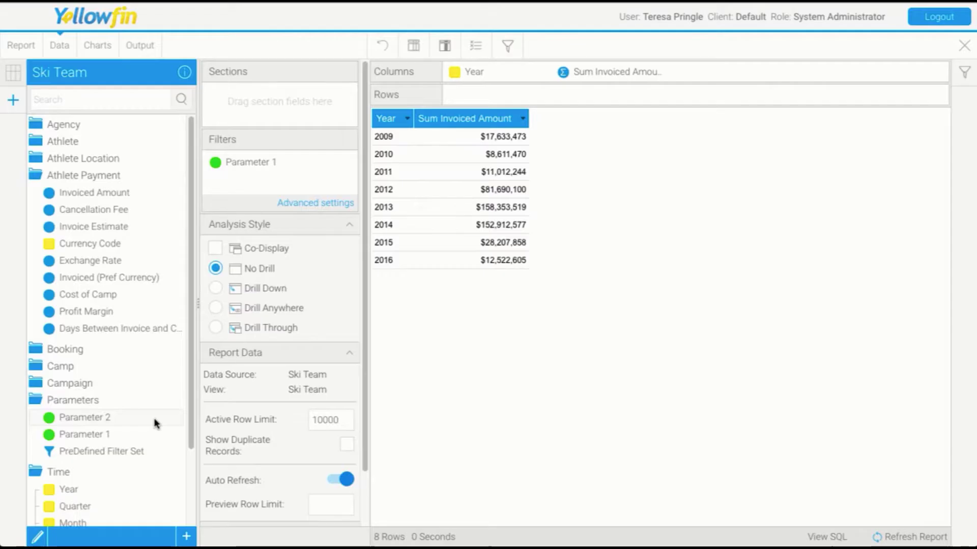
Add the Sales (inc Tax) calculated field to the report table after Sum Invoiced Amount.
{"action": "scroll", "coordinate": [120, 446], "scroll_direction": "down", "scroll_amount": 3}
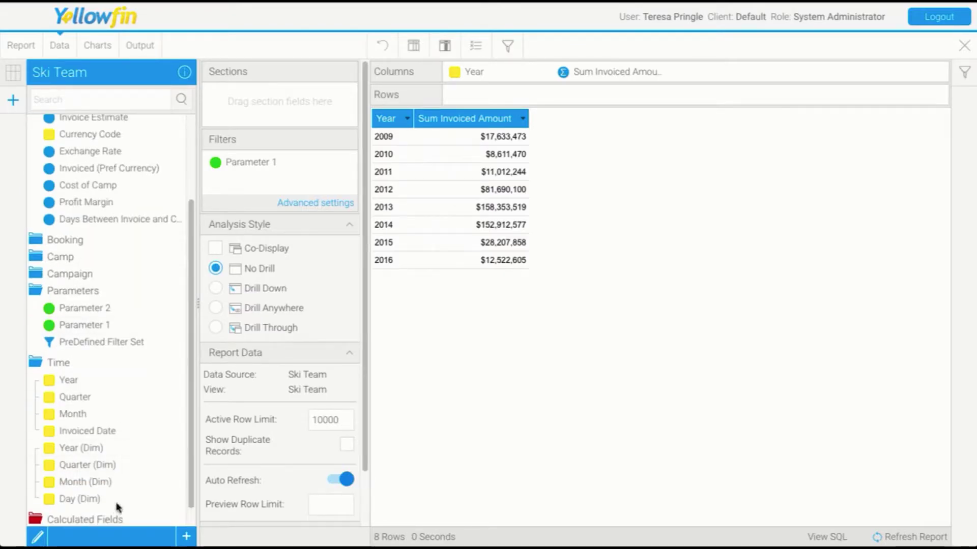
{"action": "scroll", "coordinate": [120, 506], "scroll_direction": "down", "scroll_amount": 1}
{"action": "left_click_drag", "start_coordinate": [122, 513], "coordinate": [550, 309]}
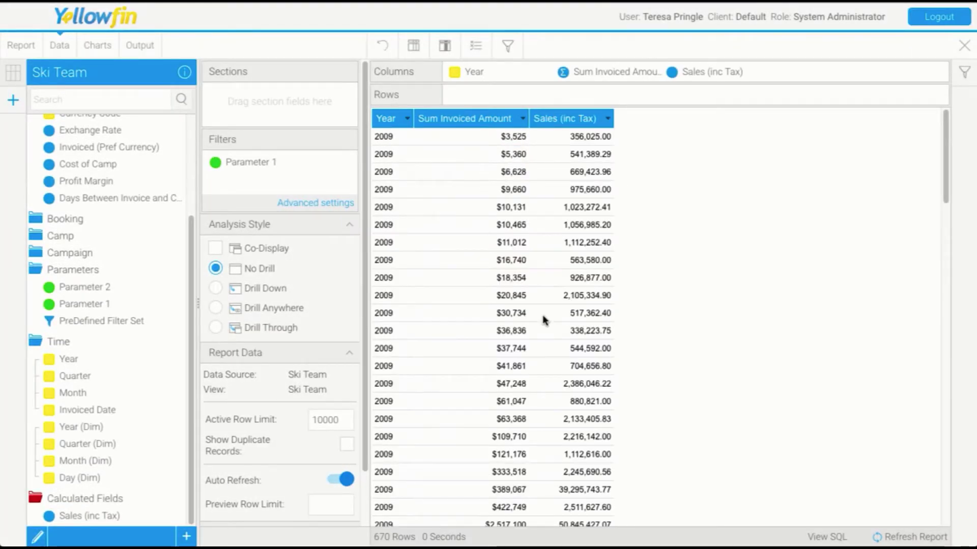
Format the Sales (inc Tax) column with 0 decimal places and a $ prefix.
{"action": "left_click", "coordinate": [609, 119]}
{"action": "mouse_move", "coordinate": [646, 209]}
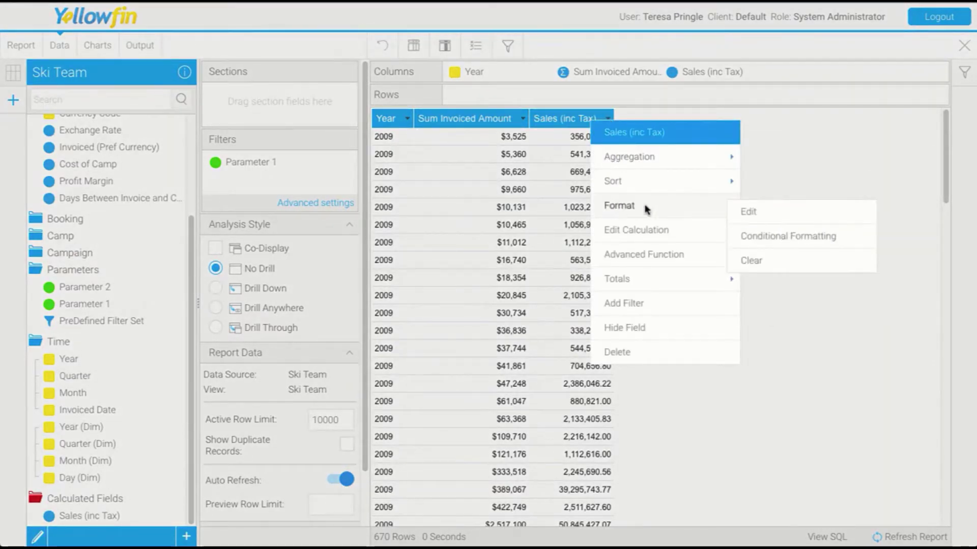
{"action": "left_click", "coordinate": [747, 213]}
{"action": "double_click", "coordinate": [829, 228]}
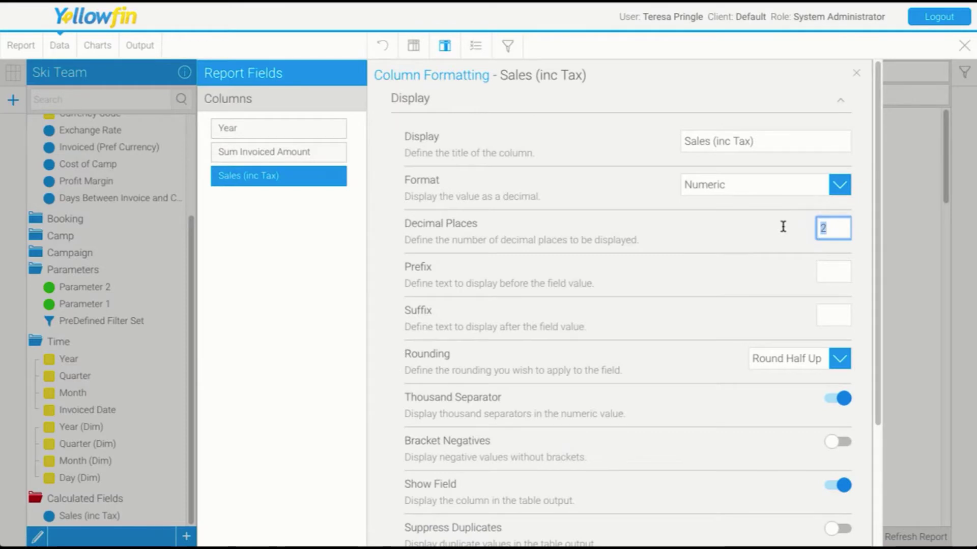
{"action": "type", "text": "0"}
{"action": "left_click", "coordinate": [829, 276]}
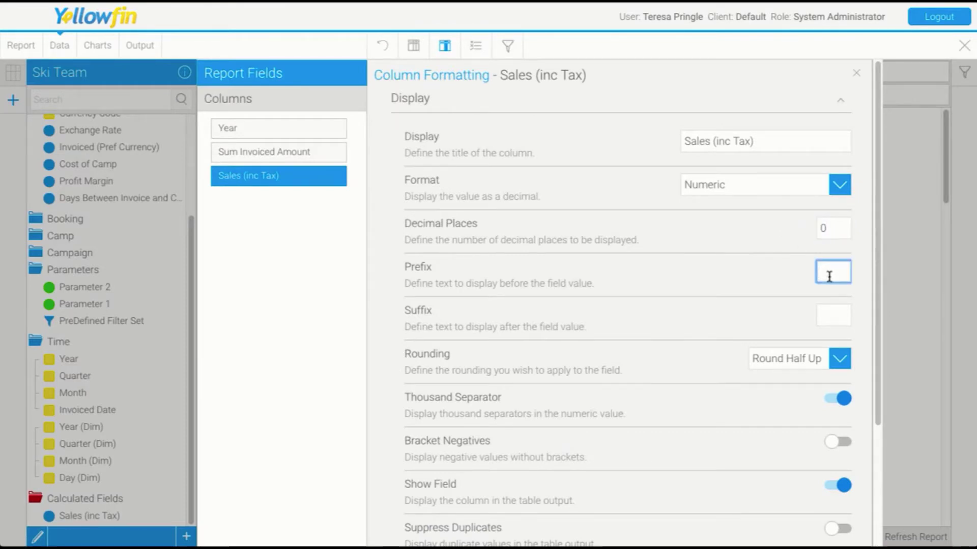
{"action": "left_click", "coordinate": [855, 73]}
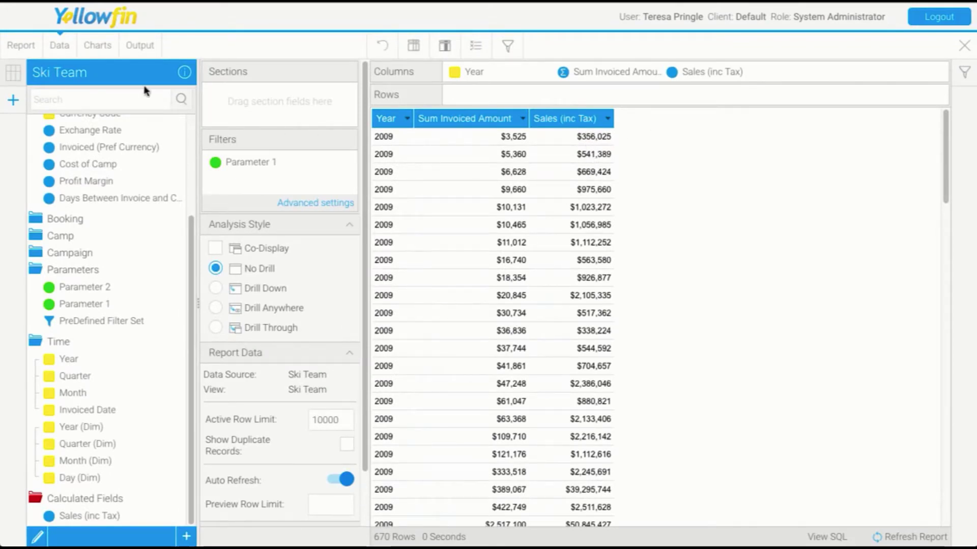
Aggregate the Sales (inc Tax) column in the report table by Sum.
{"action": "left_click", "coordinate": [97, 45]}
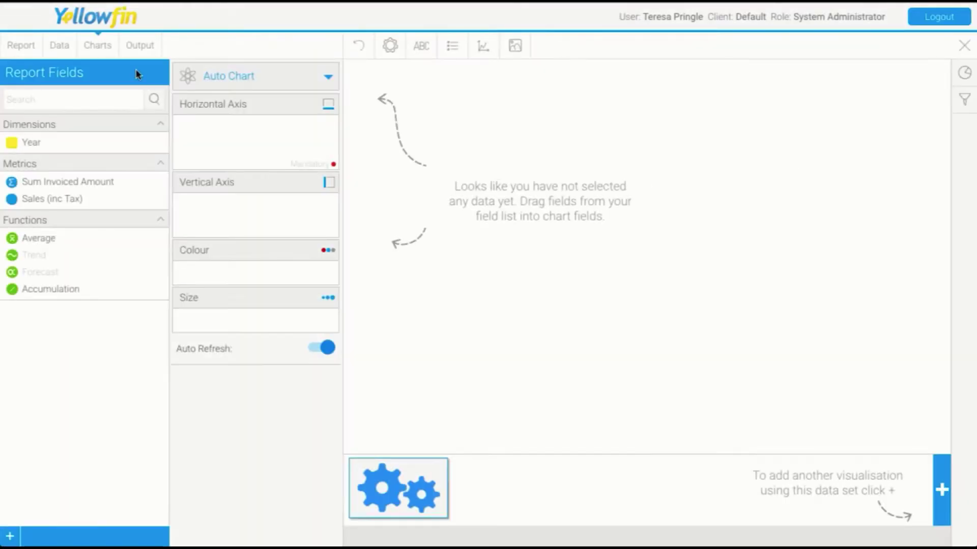
{"action": "left_click", "coordinate": [59, 45]}
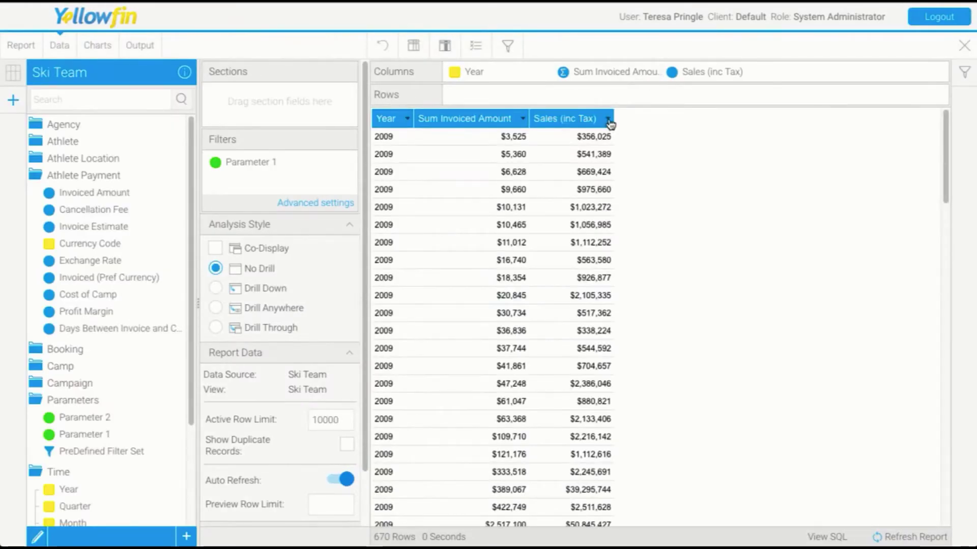
{"action": "left_click", "coordinate": [608, 118]}
{"action": "mouse_move", "coordinate": [630, 157]}
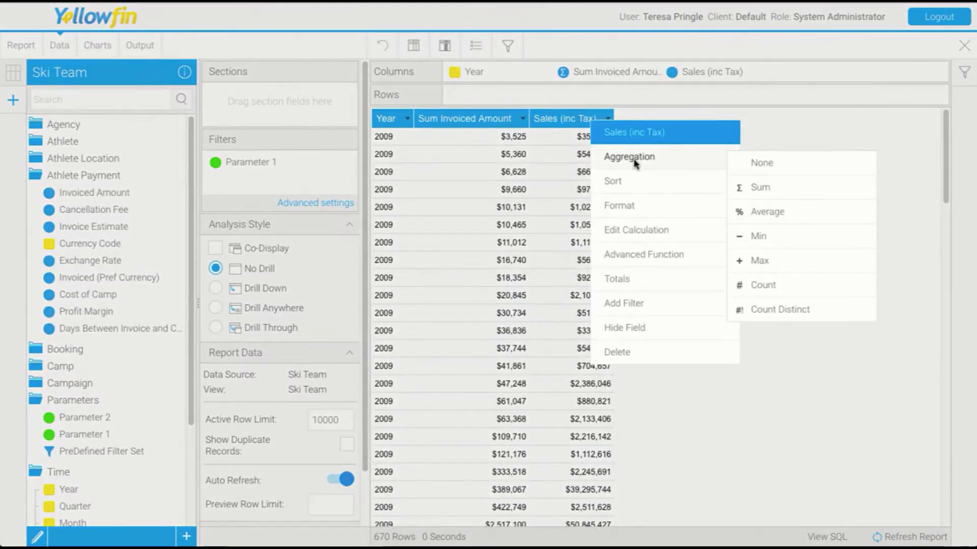
{"action": "left_click", "coordinate": [750, 187]}
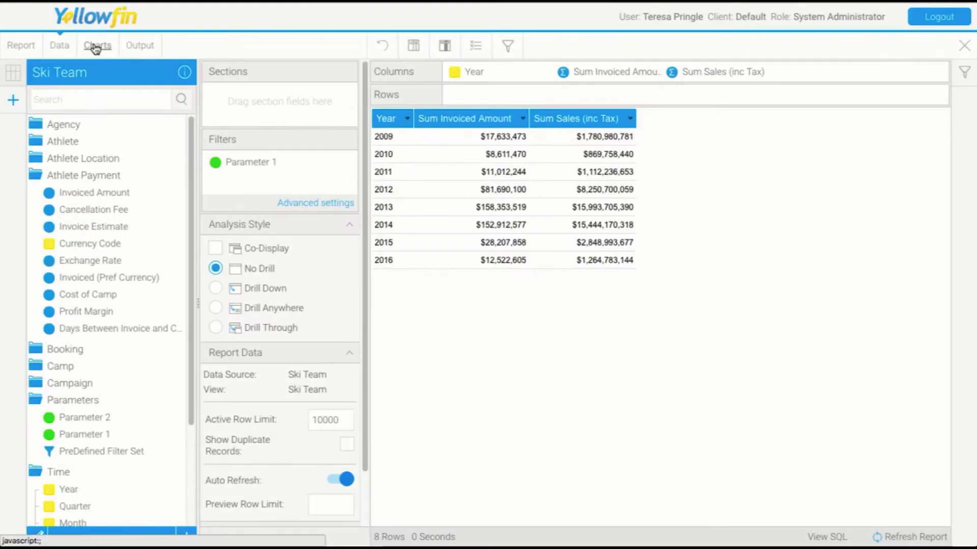
Build a Line chart with Year on the horizontal axis and Sum Invoiced Amount and Sum Sales (inc Tax) on the vertical axis.
{"action": "left_click", "coordinate": [96, 46]}
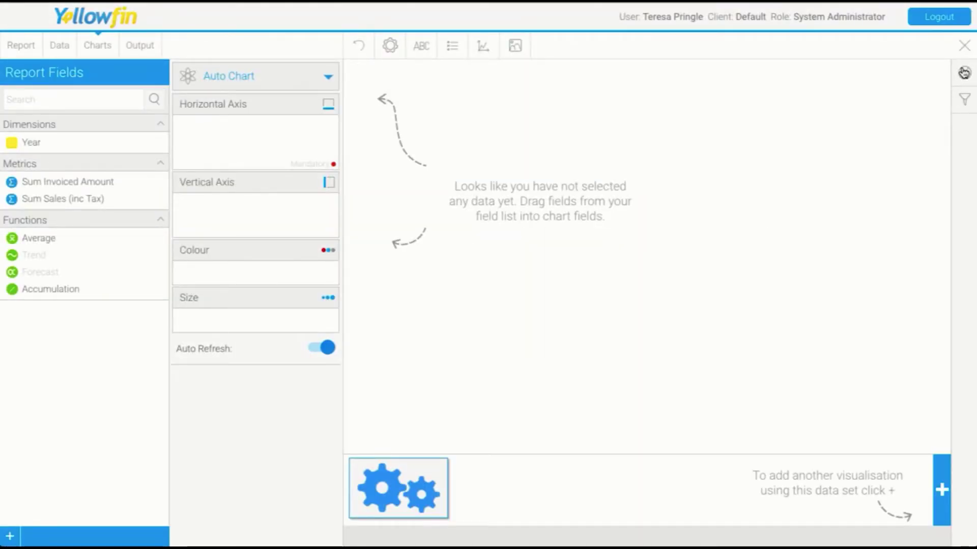
{"action": "left_click", "coordinate": [965, 76]}
{"action": "scroll", "coordinate": [789, 308], "scroll_direction": "down", "scroll_amount": 5}
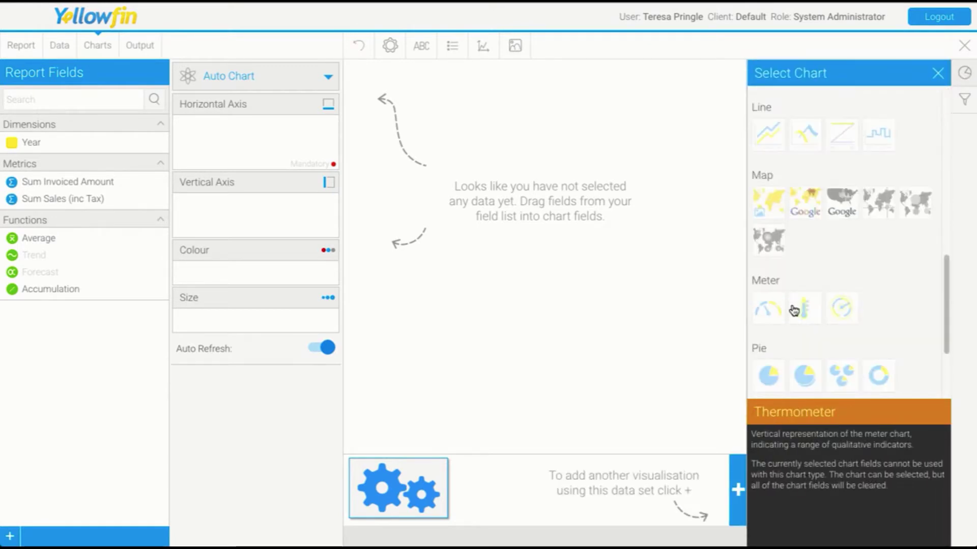
{"action": "left_click_drag", "start_coordinate": [76, 143], "coordinate": [203, 133]}
{"action": "left_click", "coordinate": [71, 182]}
{"action": "left_click", "coordinate": [71, 199], "text": "ctrl"}
{"action": "left_click_drag", "start_coordinate": [72, 198], "coordinate": [224, 196]}
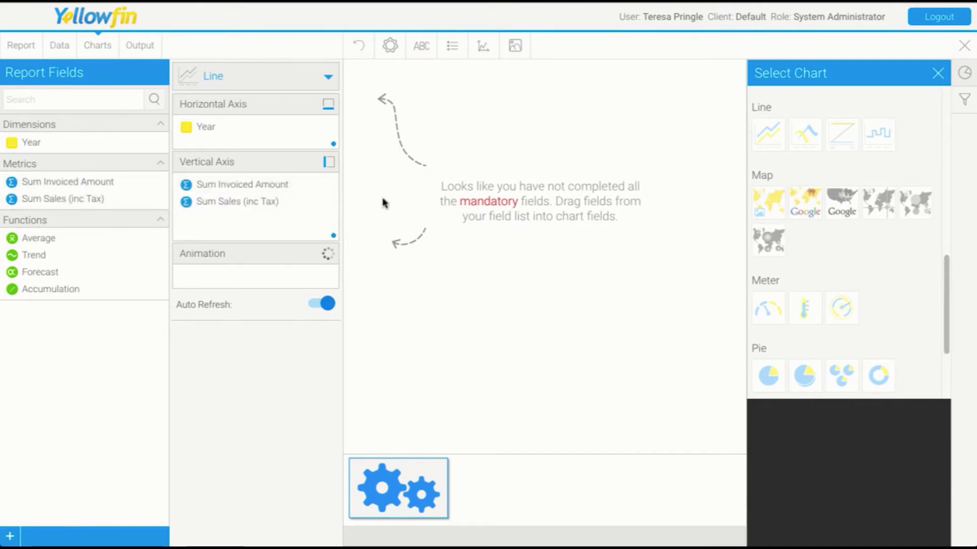
{"action": "left_click", "coordinate": [938, 73]}
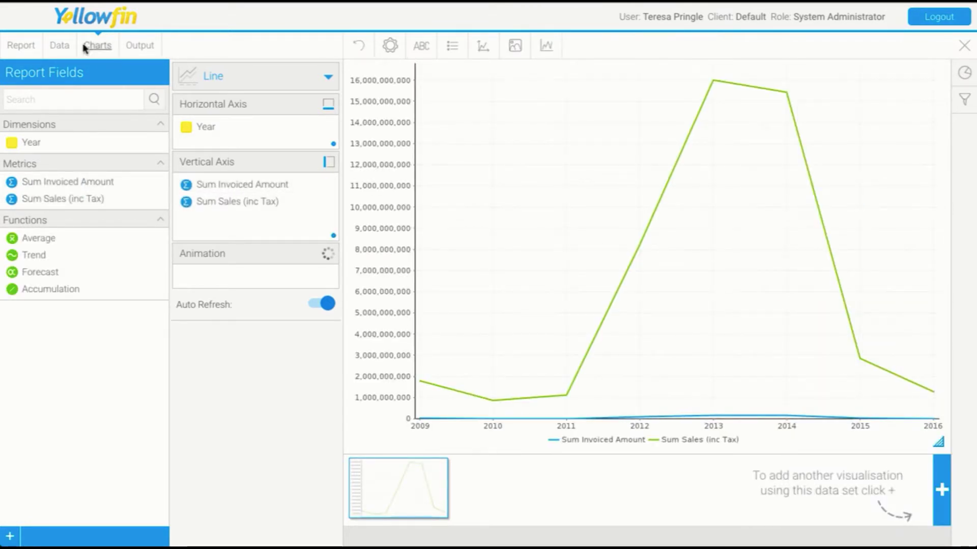
Open the report output and apply .2 as the Parameter 1 filter value.
{"action": "left_click", "coordinate": [138, 46]}
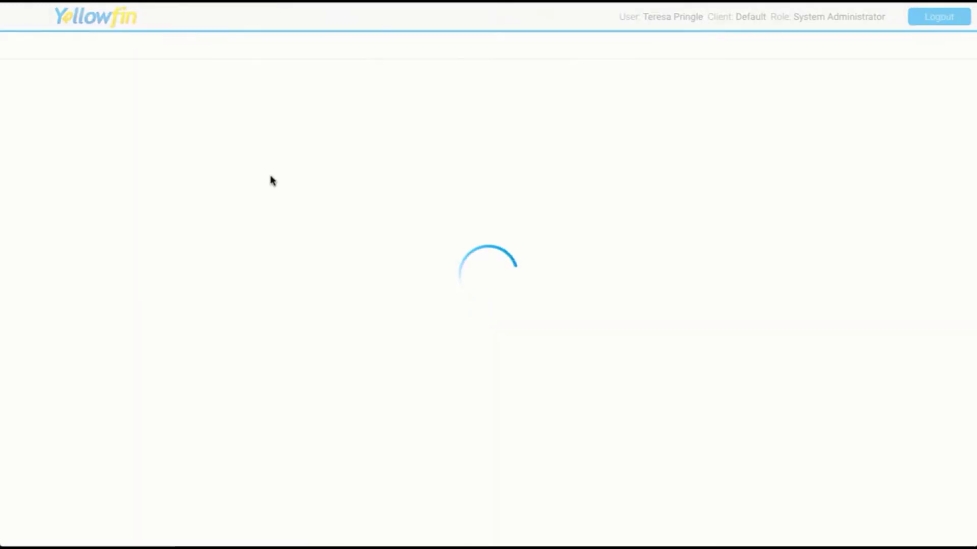
{"action": "double_click", "coordinate": [248, 107]}
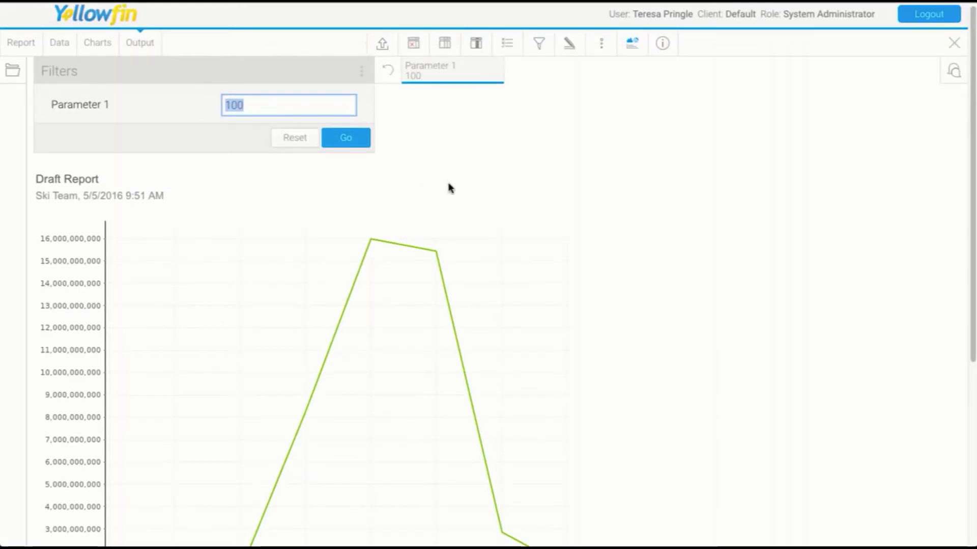
{"action": "key", "text": "BackSpace"}
{"action": "type", "text": ".2"}
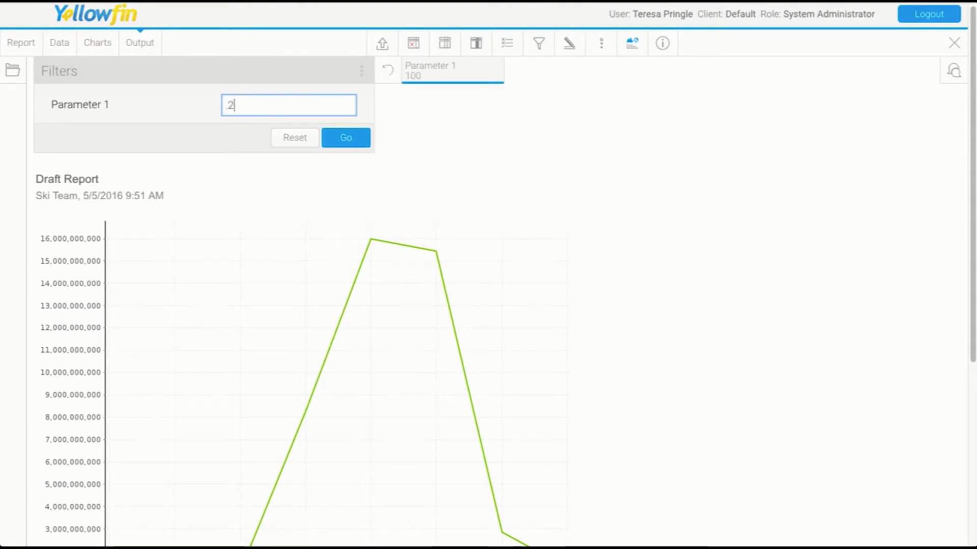
{"action": "left_click", "coordinate": [355, 138]}
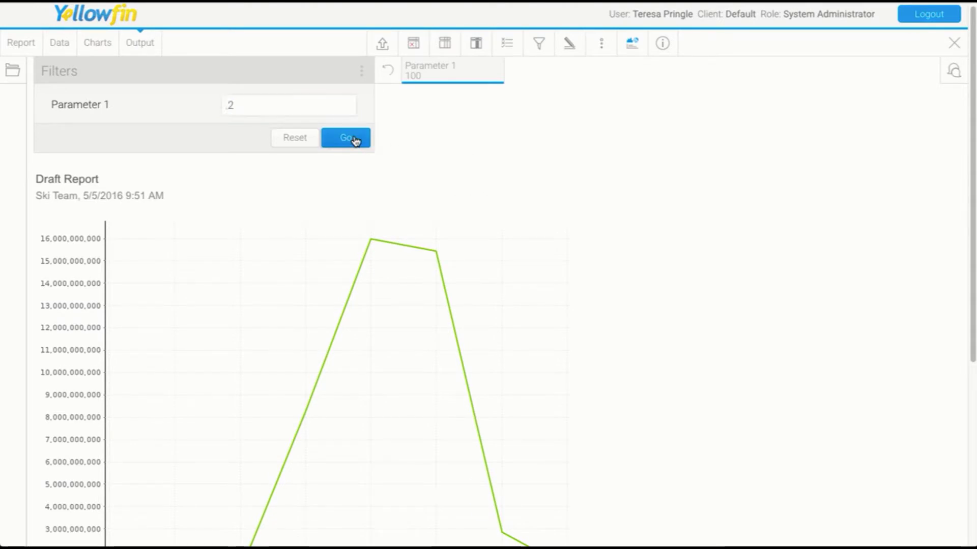
Resize the output chart to be much shorter and slightly wider.
{"action": "scroll", "coordinate": [625, 257], "scroll_direction": "down", "scroll_amount": 3}
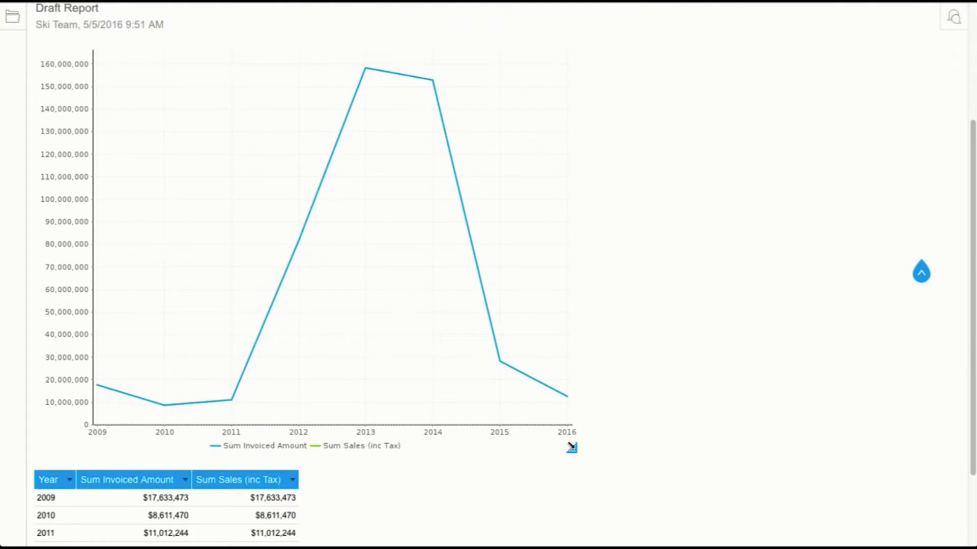
{"action": "left_click_drag", "start_coordinate": [572, 449], "coordinate": [602, 277]}
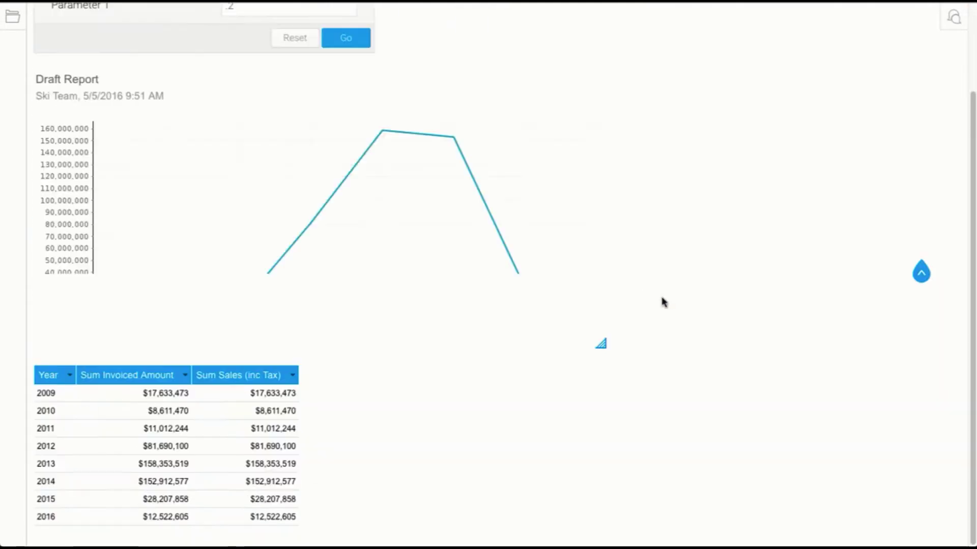
{"action": "scroll", "coordinate": [693, 303], "scroll_direction": "up", "scroll_amount": 2}
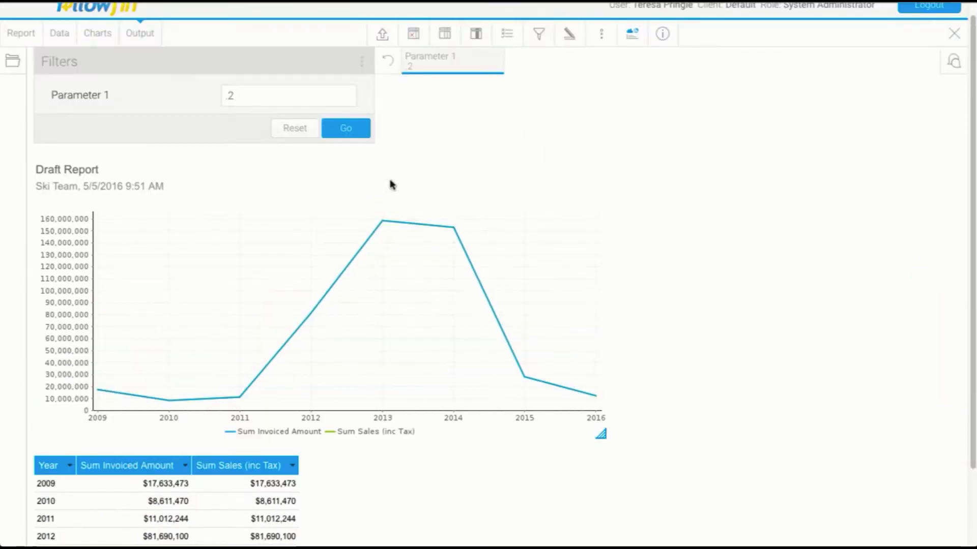
Reapply the Parameter 1 filter, and change its value to 2 to refresh the chart.
{"action": "left_click", "coordinate": [226, 96]}
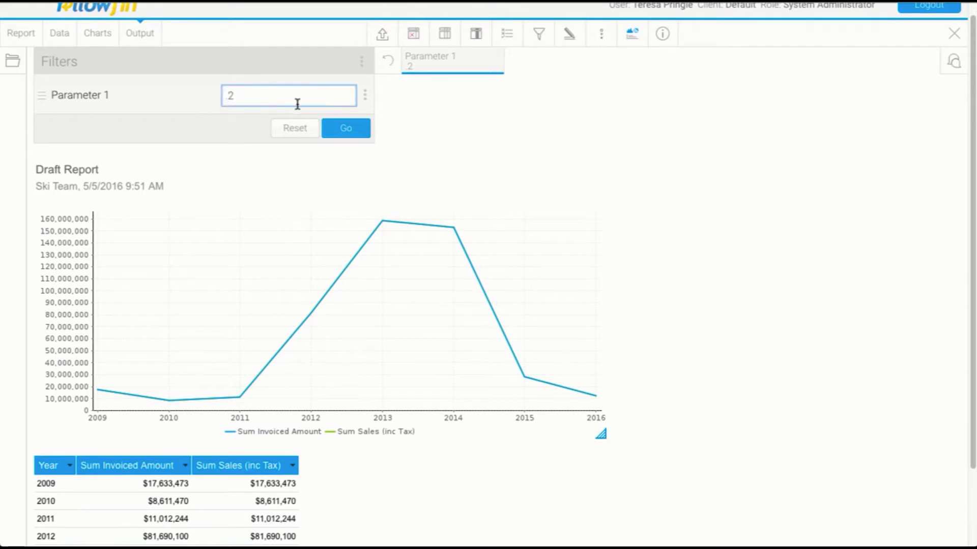
{"action": "left_click", "coordinate": [331, 129]}
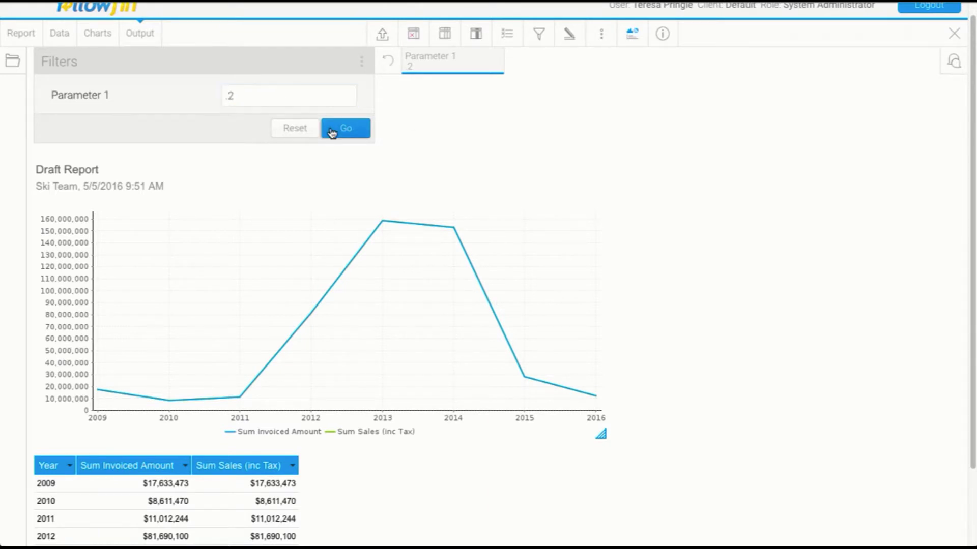
{"action": "left_click_drag", "start_coordinate": [251, 97], "coordinate": [197, 96]}
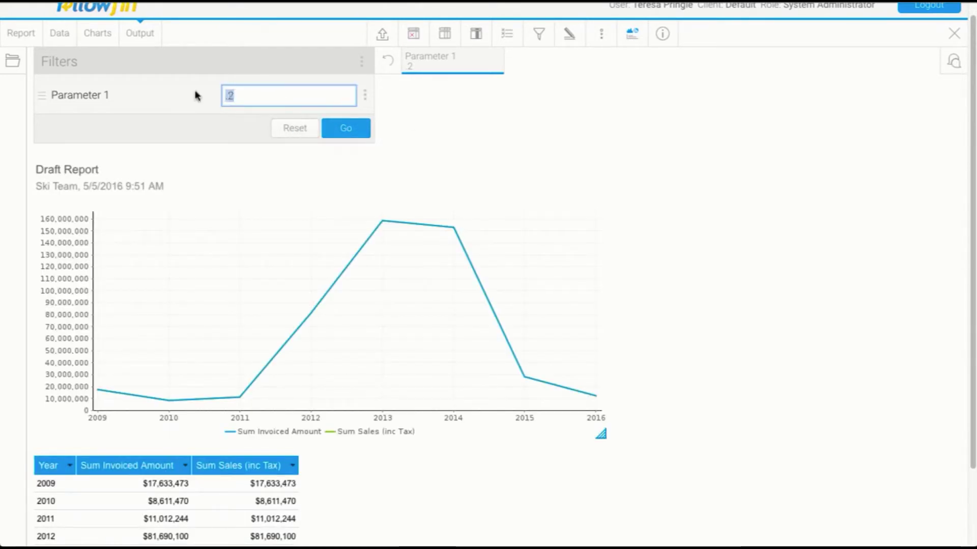
{"action": "left_click", "coordinate": [342, 131]}
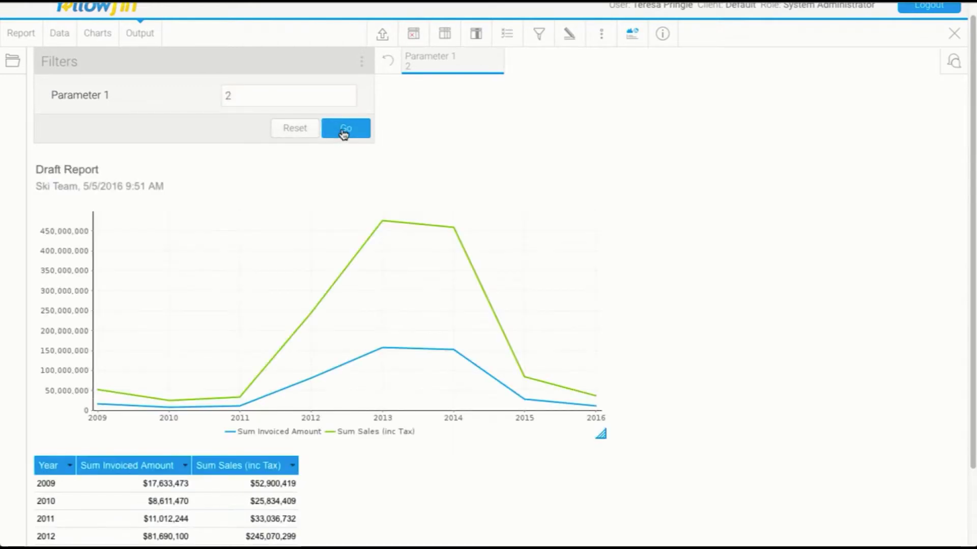
Apply 5 as the Parameter 1 filter value.
{"action": "left_click_drag", "start_coordinate": [240, 95], "coordinate": [172, 88]}
{"action": "type", "text": "5"}
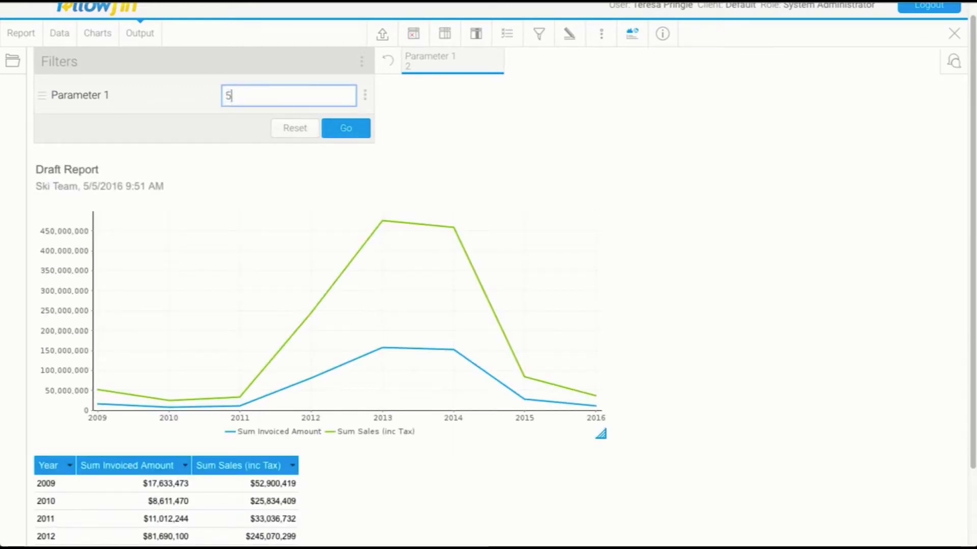
{"action": "left_click", "coordinate": [363, 135]}
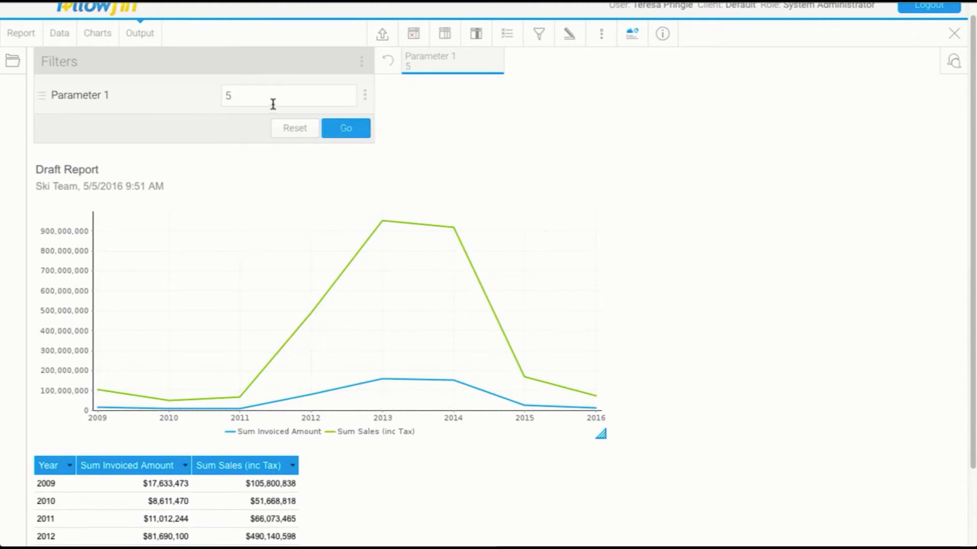
Apply 10,000 as the Parameter 1 filter value and examine the Sum Sales (inc Tax) column in the table.
{"action": "left_click_drag", "start_coordinate": [261, 96], "coordinate": [182, 95]}
{"action": "type", "text": "10,0"}
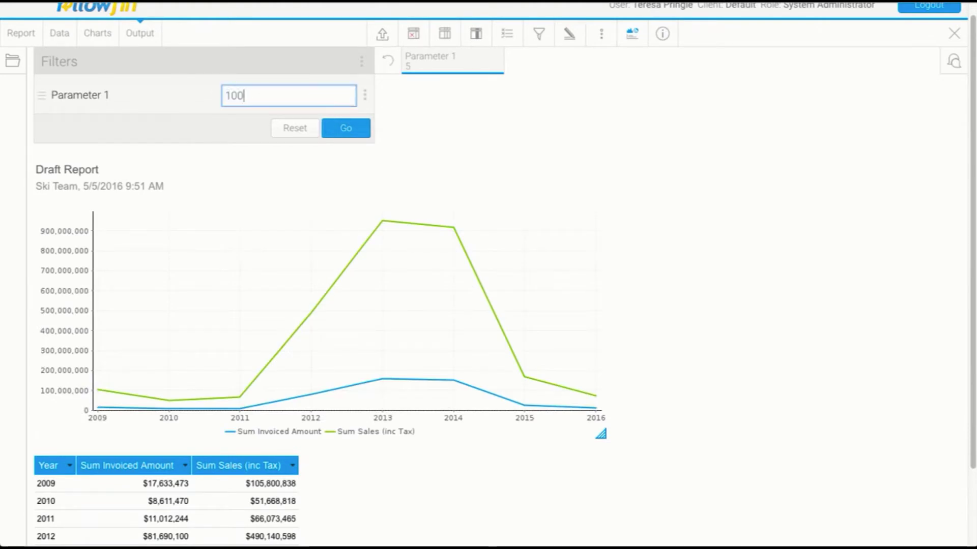
{"action": "type", "text": "00"}
{"action": "left_click", "coordinate": [338, 131]}
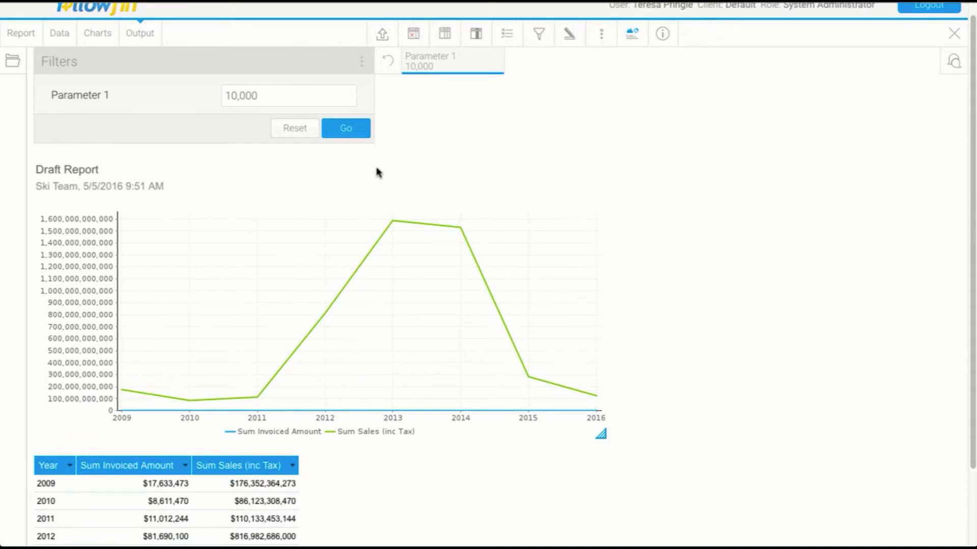
{"action": "scroll", "coordinate": [315, 377], "scroll_direction": "down", "scroll_amount": 2}
{"action": "left_click_drag", "start_coordinate": [234, 411], "coordinate": [263, 422]}
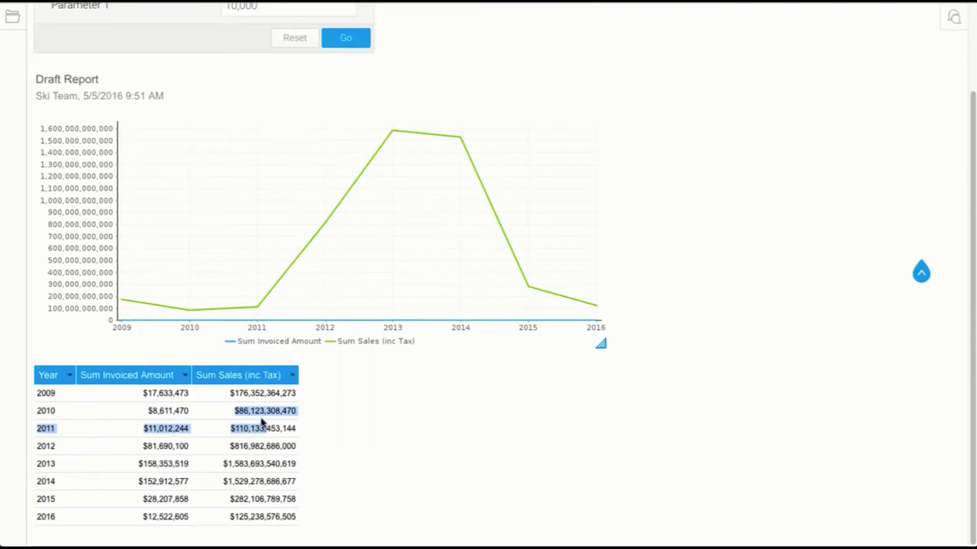
{"action": "left_click", "coordinate": [354, 414]}
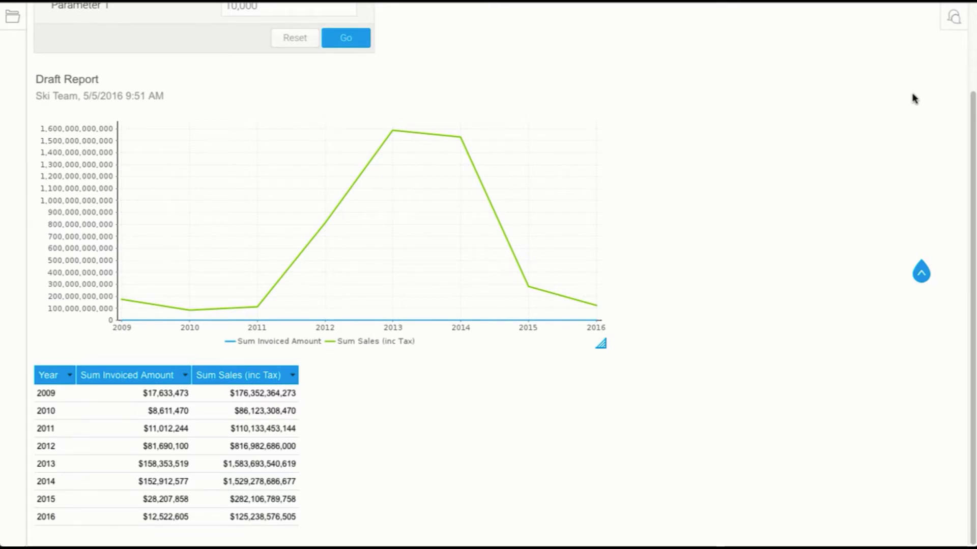
Close the draft report without activating it.
{"action": "scroll", "coordinate": [894, 109], "scroll_direction": "up", "scroll_amount": 2}
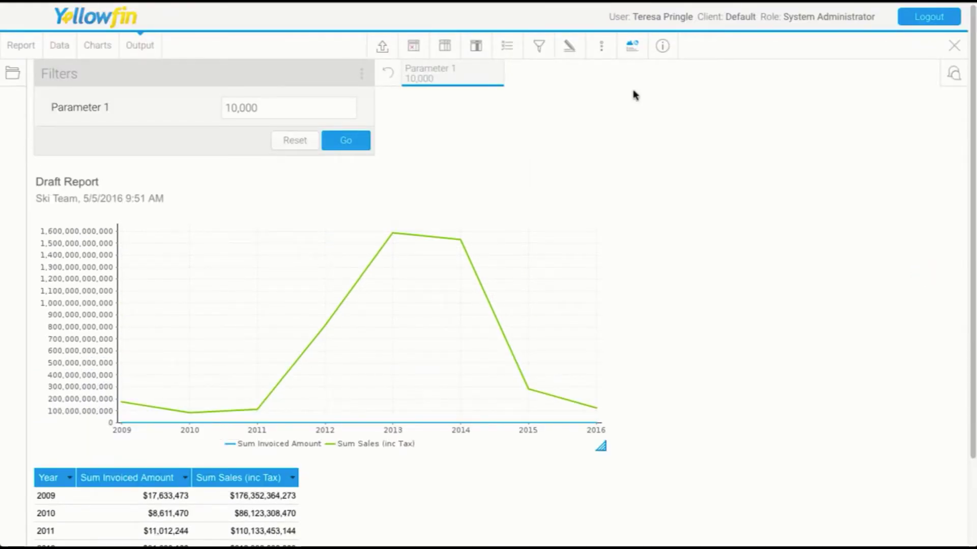
{"action": "left_click", "coordinate": [954, 45]}
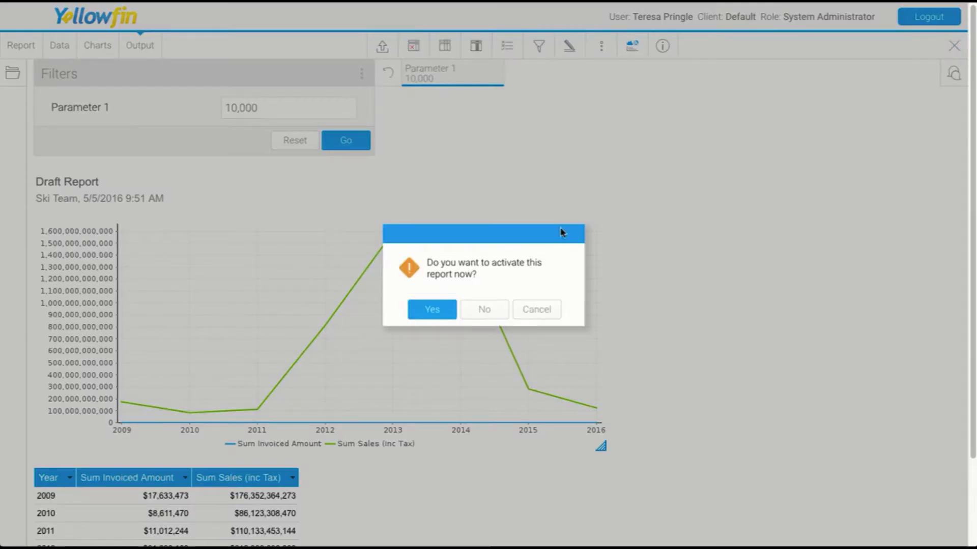
{"action": "left_click", "coordinate": [486, 312]}
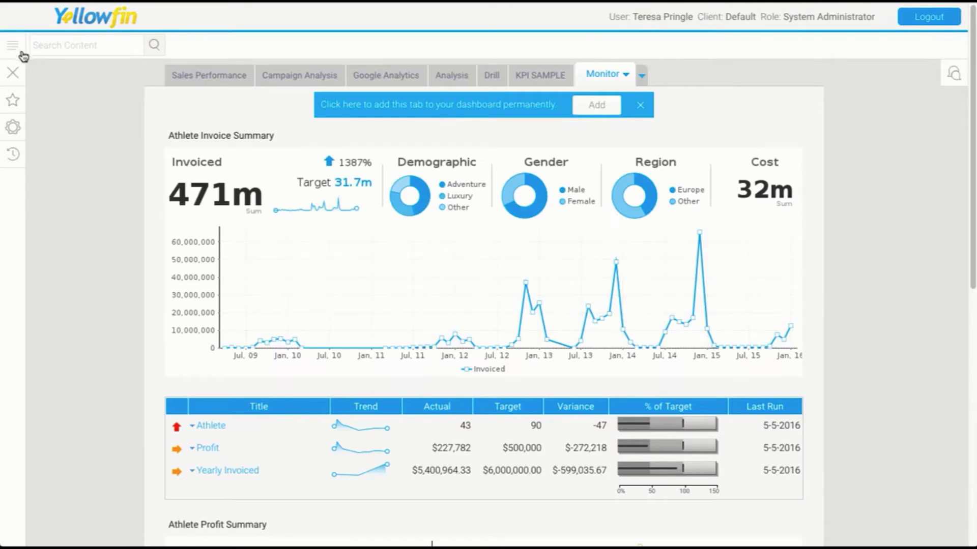
View the two CSV Import slides in the favourite T3 - Advanced Content Writer Training storyboard, and close it.
{"action": "left_click", "coordinate": [14, 105]}
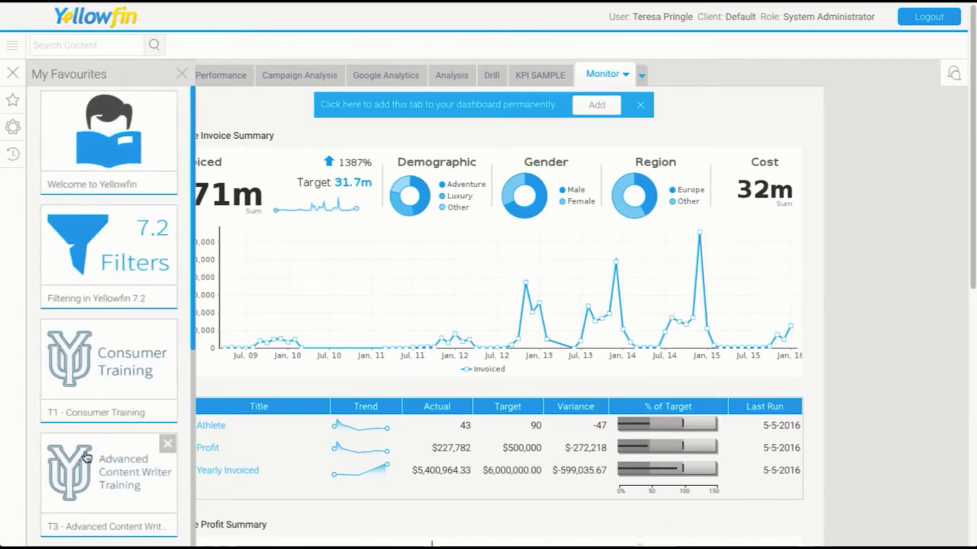
{"action": "scroll", "coordinate": [97, 443], "scroll_direction": "down", "scroll_amount": 2}
{"action": "left_click", "coordinate": [132, 421]}
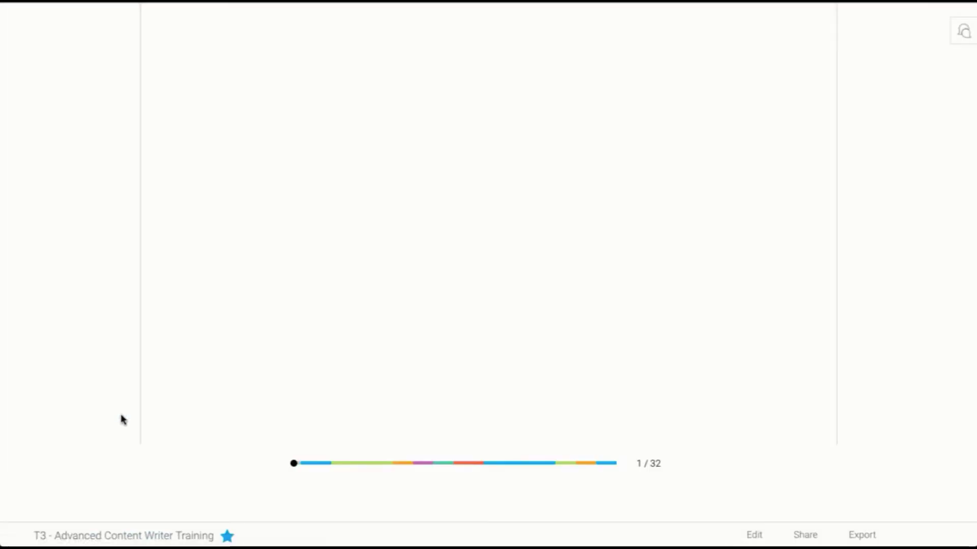
{"action": "left_click", "coordinate": [438, 497]}
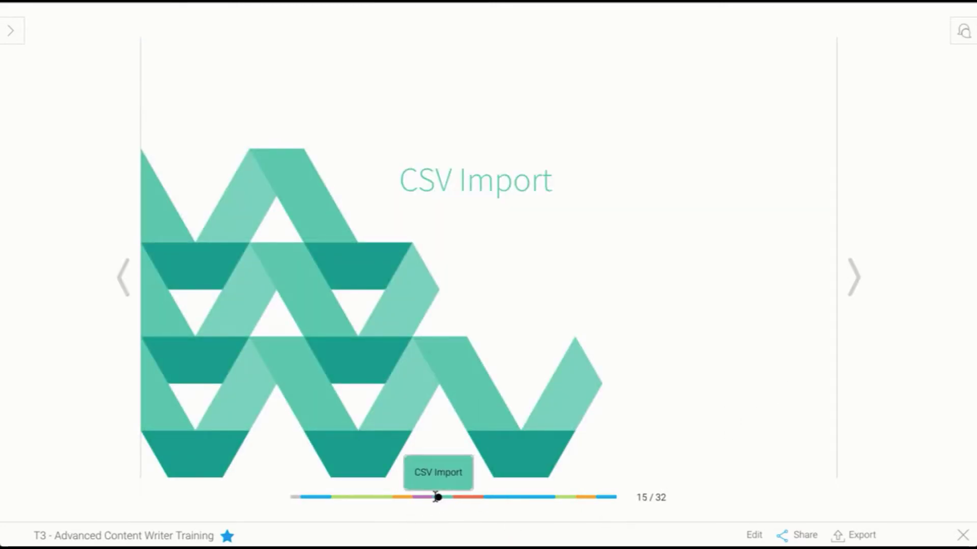
{"action": "left_click", "coordinate": [854, 277]}
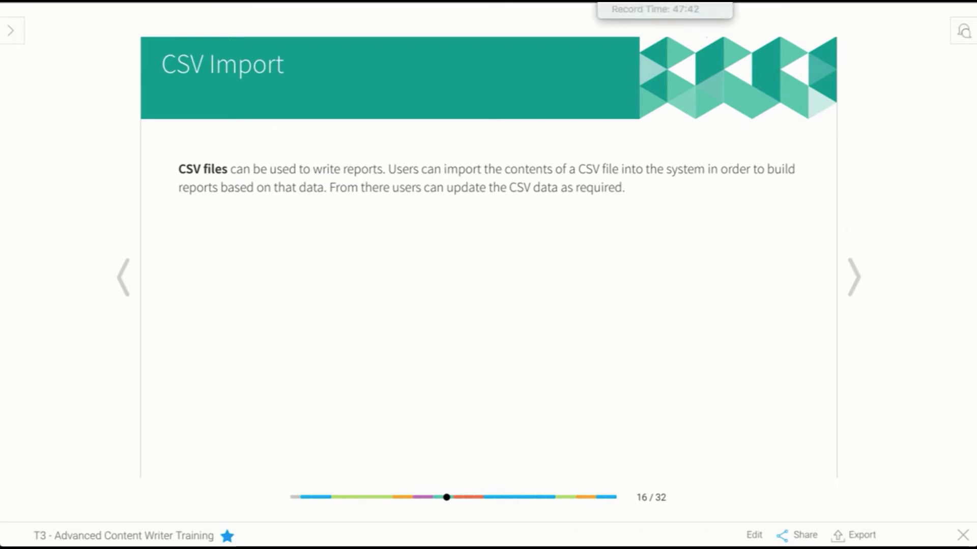
{"action": "left_click", "coordinate": [963, 538]}
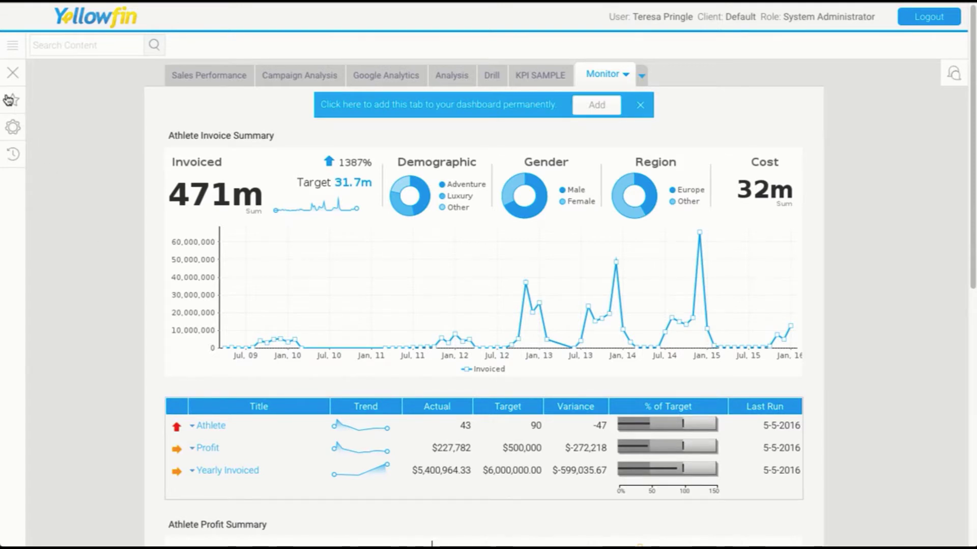
Start creating a new report from the main navigation.
{"action": "left_click", "coordinate": [13, 46]}
{"action": "left_click", "coordinate": [24, 118]}
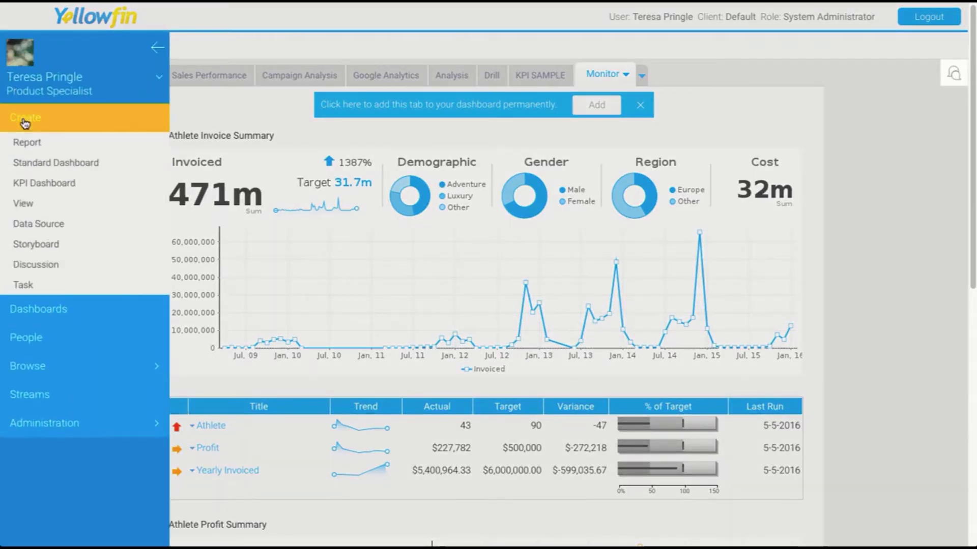
{"action": "left_click", "coordinate": [51, 142]}
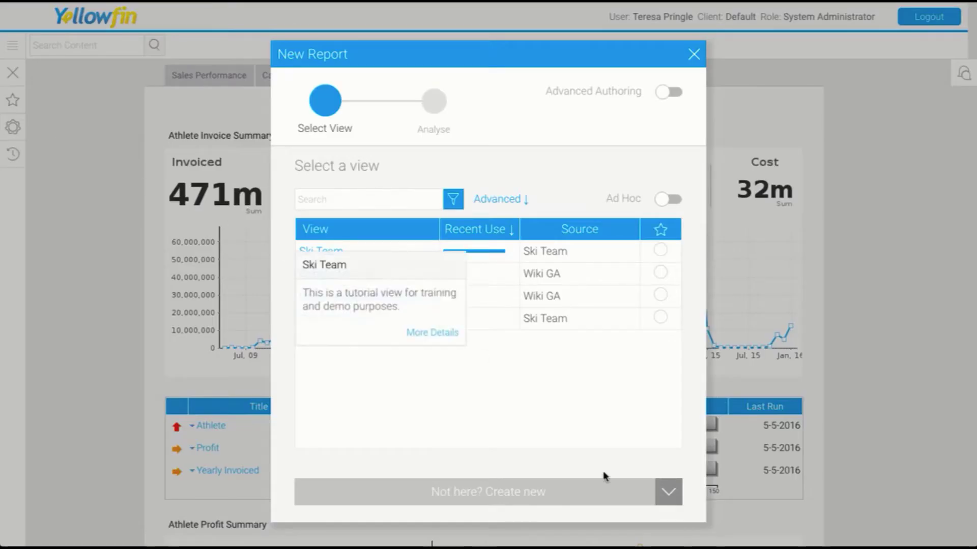
Choose to load a CSV as the report's new source, with CSV Store as the data storage, and proceed to the file load.
{"action": "left_click", "coordinate": [672, 495]}
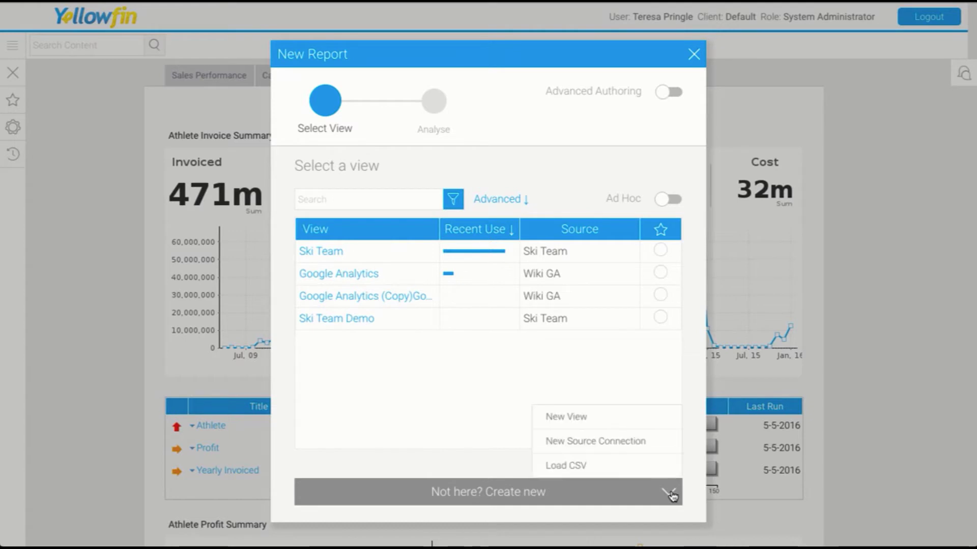
{"action": "left_click", "coordinate": [612, 466]}
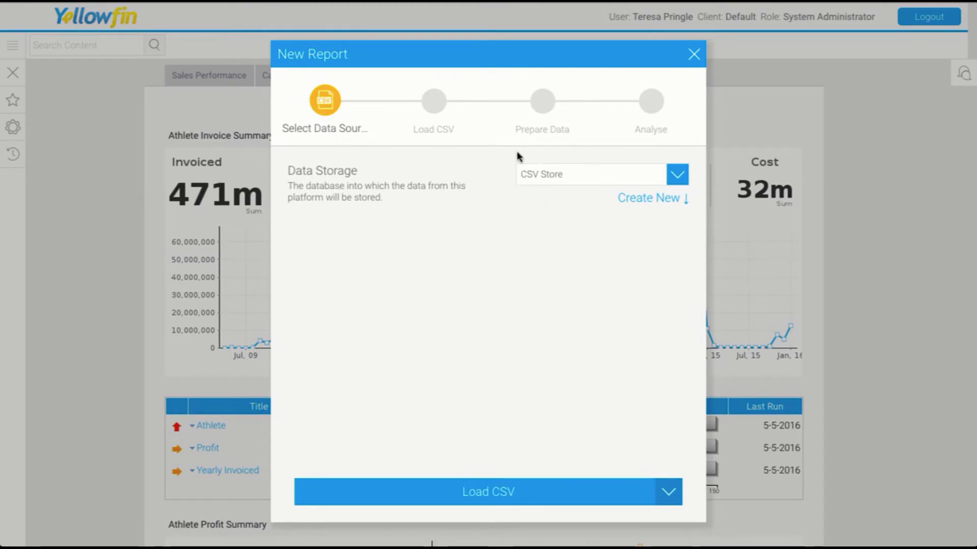
{"action": "left_click", "coordinate": [583, 179]}
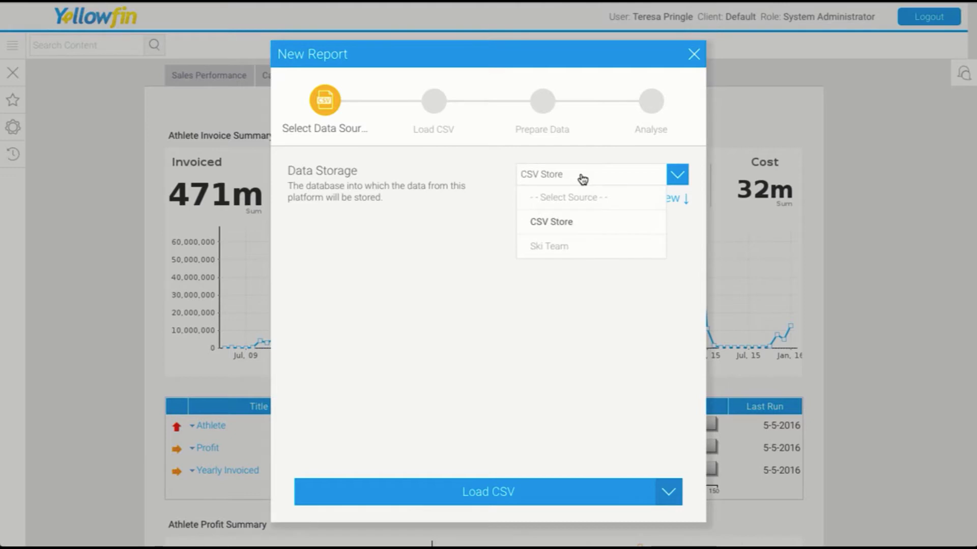
{"action": "left_click", "coordinate": [562, 222]}
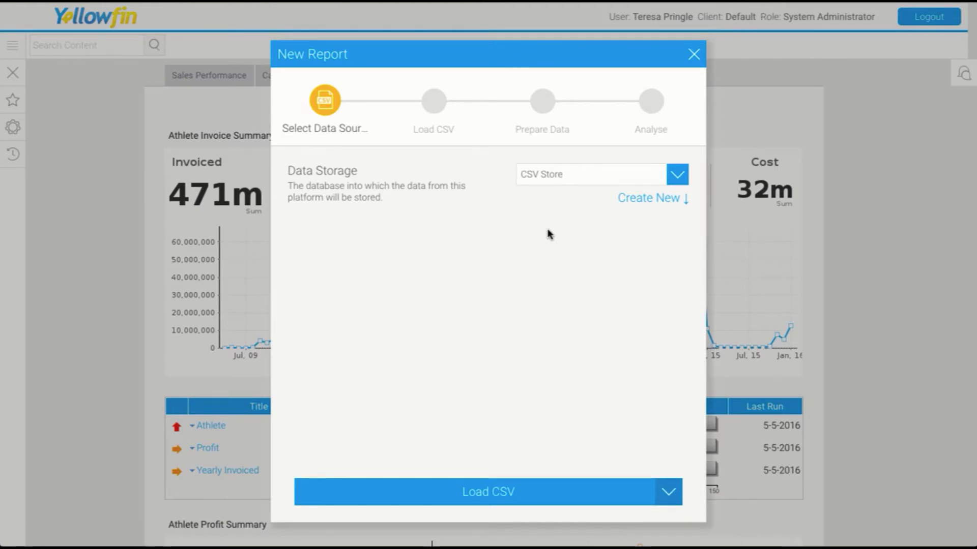
{"action": "left_click", "coordinate": [497, 492]}
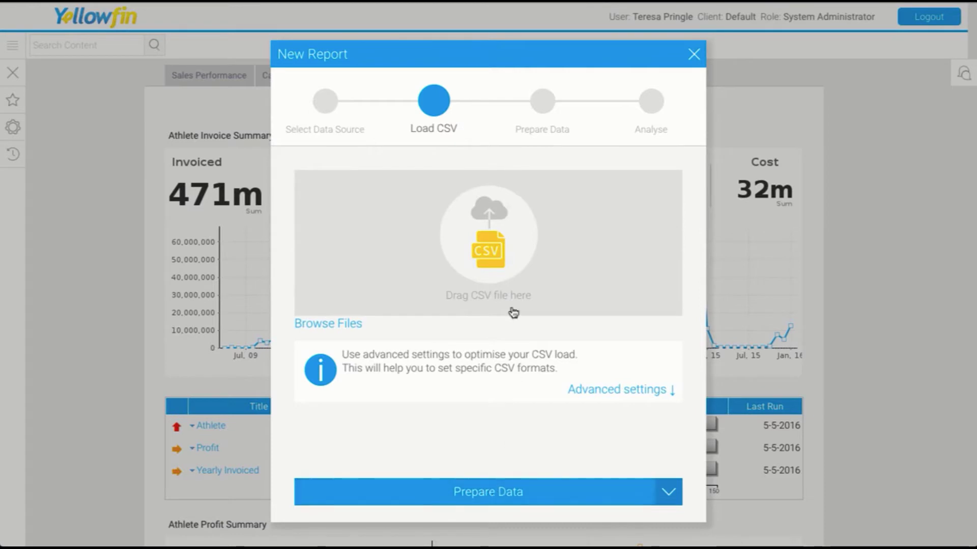
Load campIncidentsDates.csv from the Documents folder as the CSV file.
{"action": "left_click", "coordinate": [483, 255]}
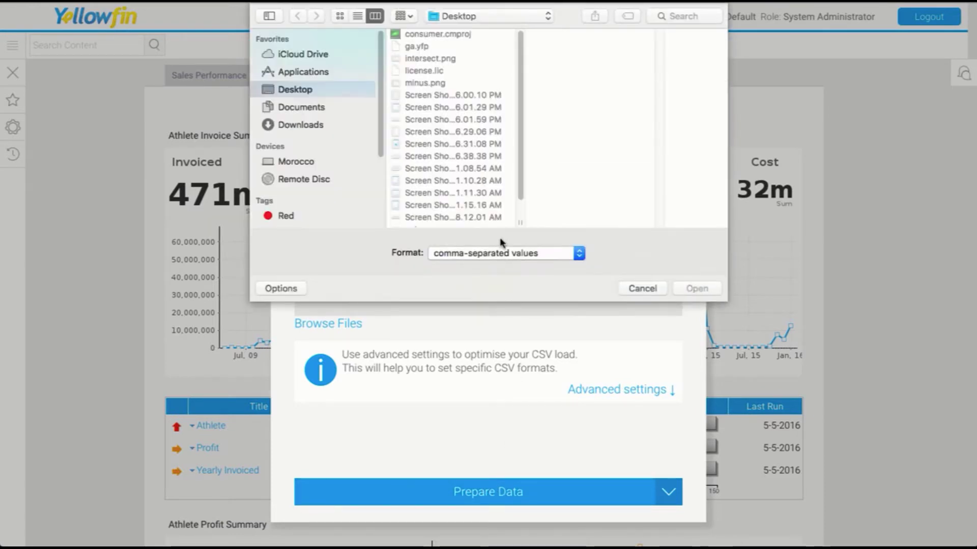
{"action": "left_click", "coordinate": [323, 107]}
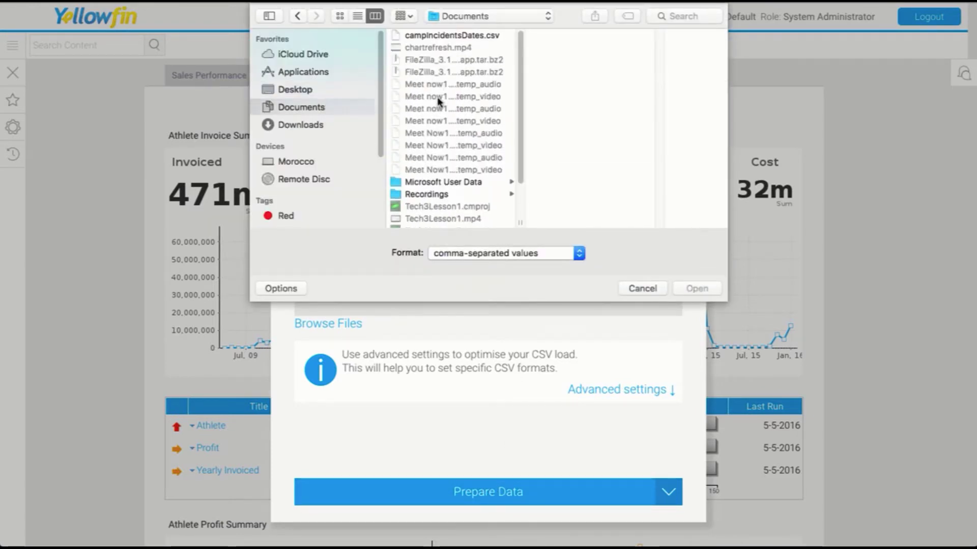
{"action": "left_click", "coordinate": [443, 35]}
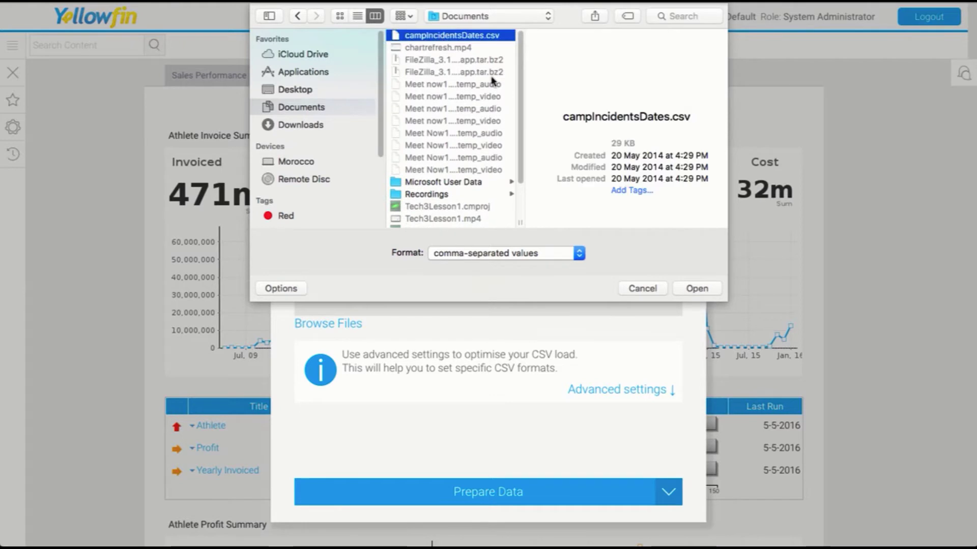
{"action": "left_click", "coordinate": [696, 289]}
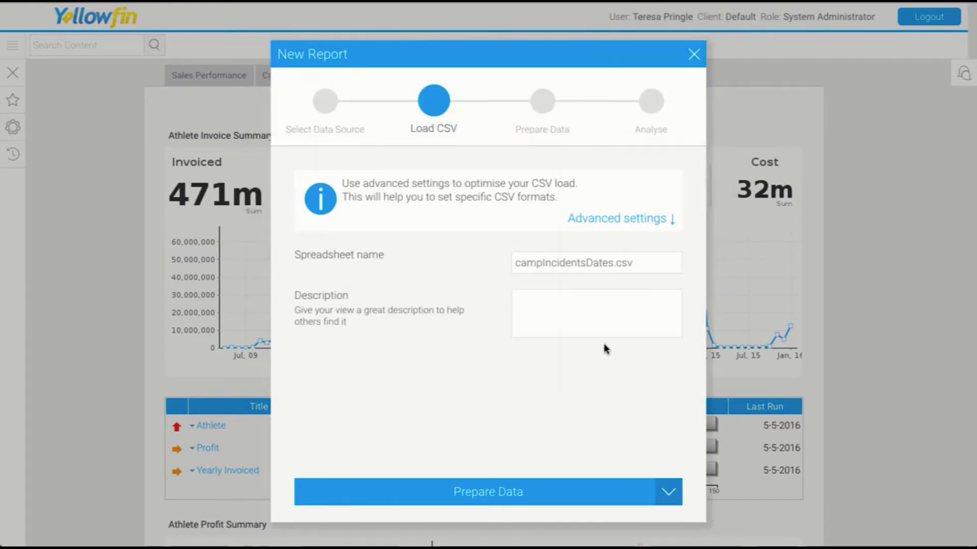
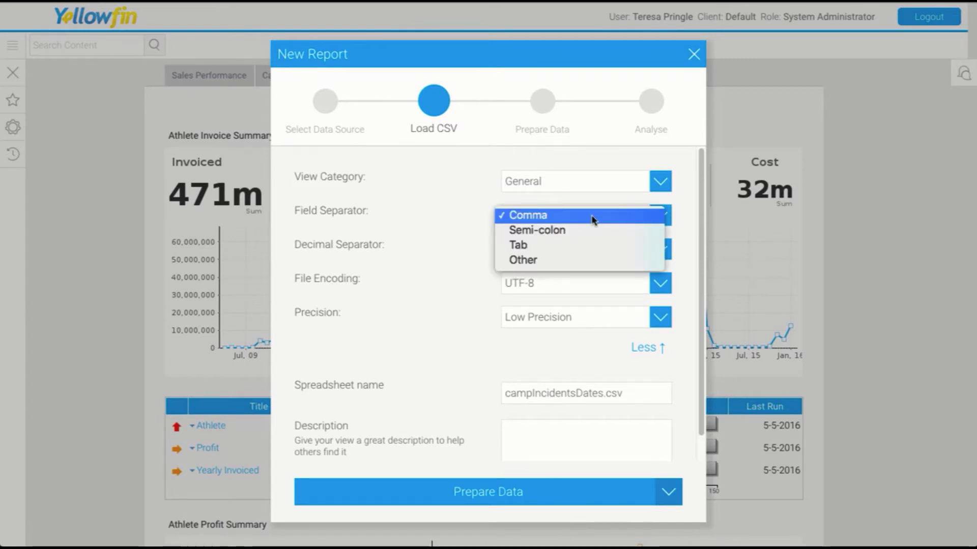
Review the Field Separator and Precision options in the CSV load's advanced settings, keeping Comma and Low Precision, and collapse the settings.
{"action": "left_click", "coordinate": [593, 216]}
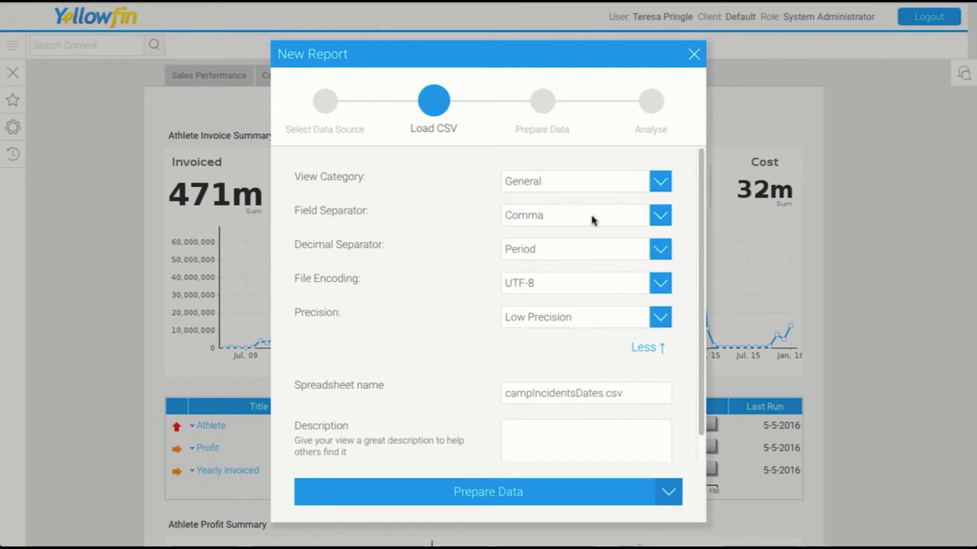
{"action": "left_click", "coordinate": [592, 220]}
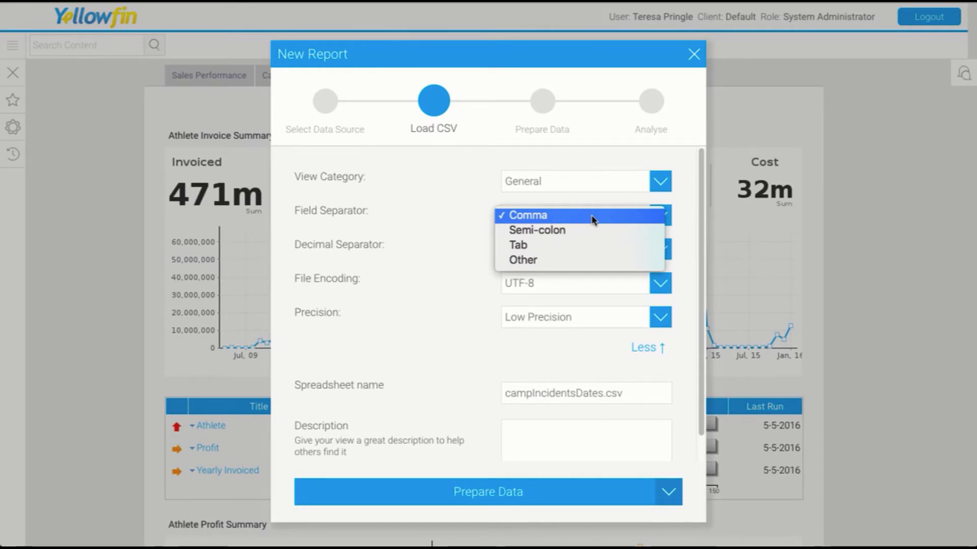
{"action": "left_click", "coordinate": [476, 222]}
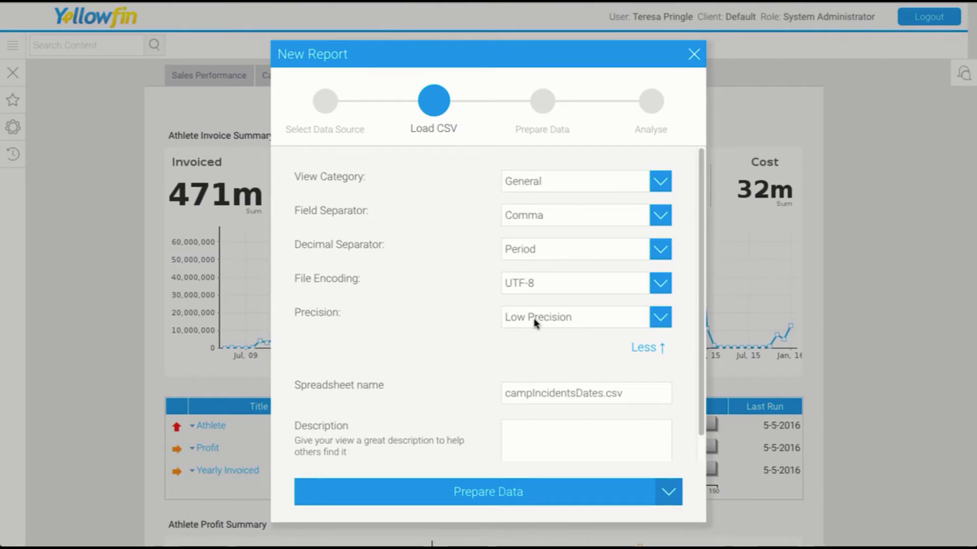
{"action": "left_click", "coordinate": [533, 318]}
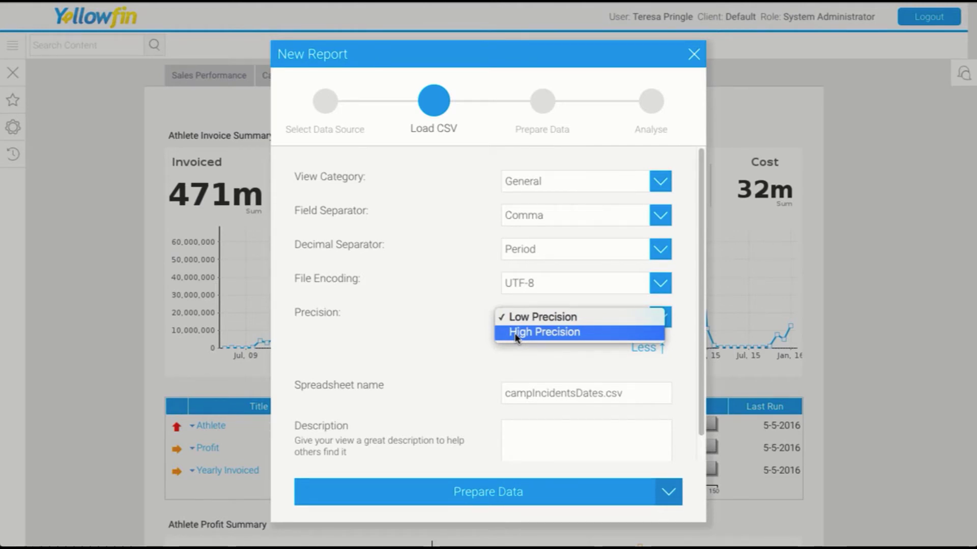
{"action": "left_click", "coordinate": [527, 318]}
{"action": "left_click", "coordinate": [645, 348]}
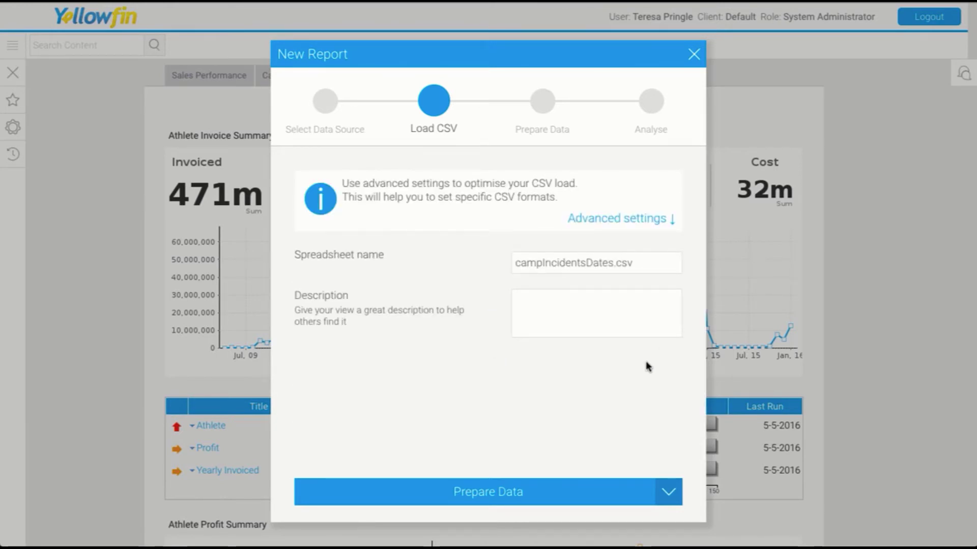
Rename the spreadsheet as Camp Incidents Dates, leave the description empty, and proceed to preparing the data.
{"action": "left_click", "coordinate": [522, 263]}
{"action": "key", "text": "BackSpace"}
{"action": "type", "text": "C"}
{"action": "left_click", "coordinate": [541, 262]}
{"action": "left_click", "coordinate": [590, 263]}
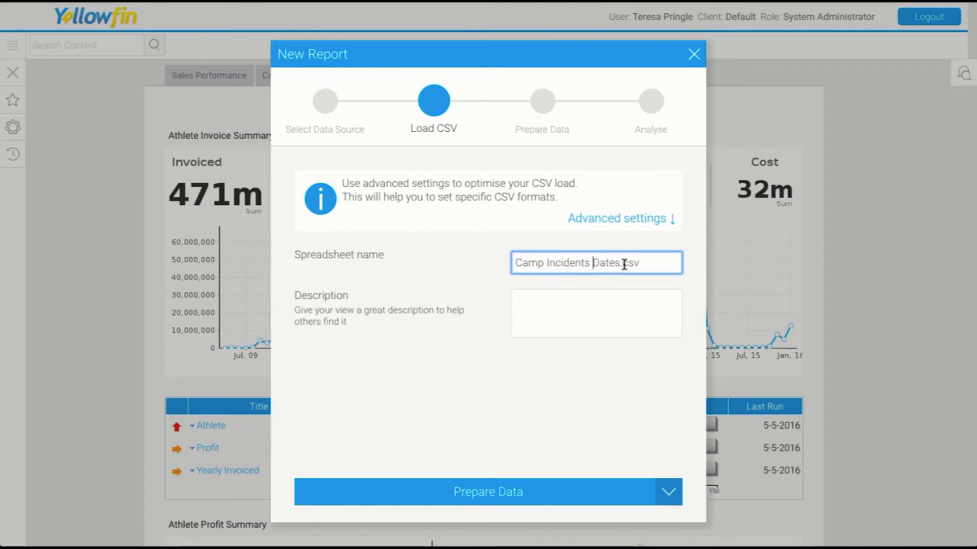
{"action": "left_click_drag", "start_coordinate": [622, 263], "coordinate": [675, 264]}
{"action": "key", "text": "BackSpace"}
{"action": "key", "text": "BackSpace"}
{"action": "left_click", "coordinate": [639, 321]}
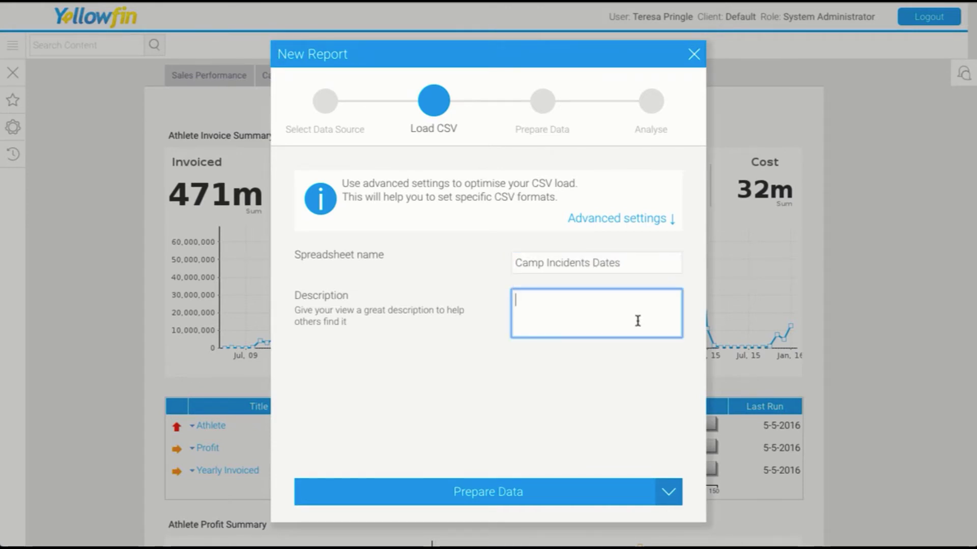
{"action": "left_click", "coordinate": [497, 491]}
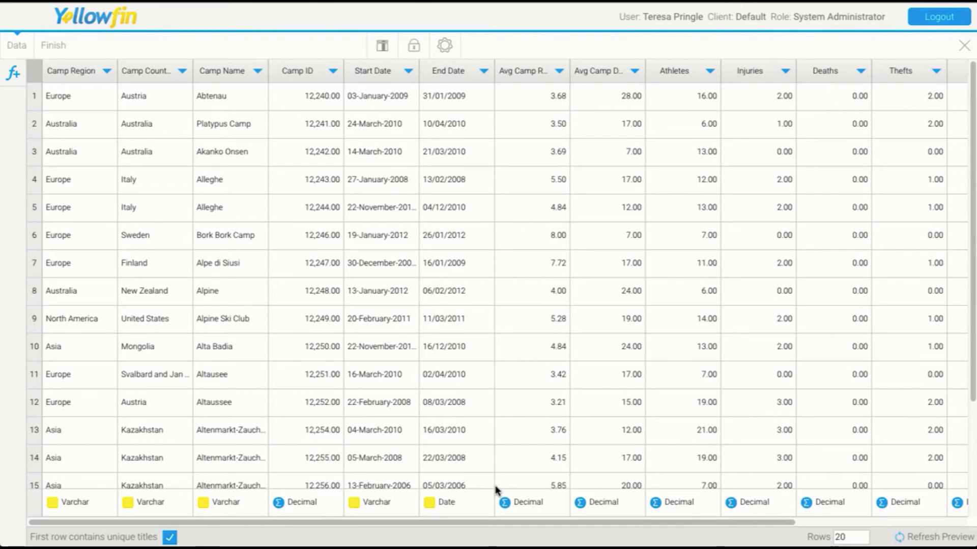
Change the Camp ID column's field type to Dimension.
{"action": "left_click", "coordinate": [333, 71]}
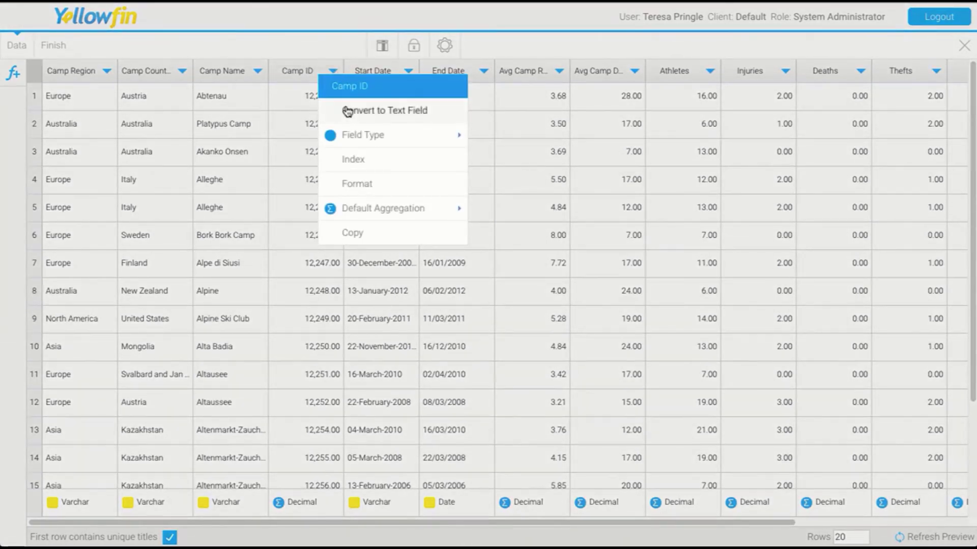
{"action": "mouse_move", "coordinate": [349, 130]}
{"action": "left_click", "coordinate": [475, 139]}
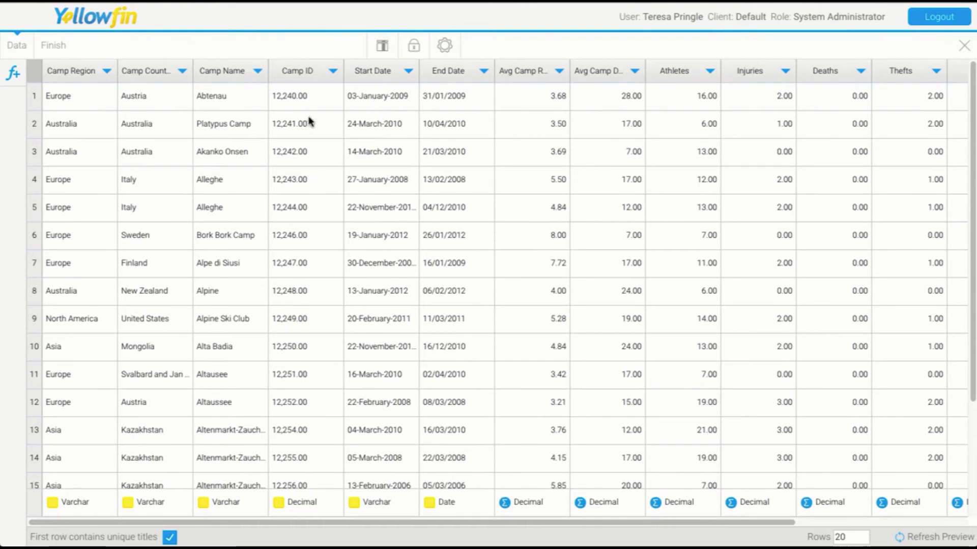
Set the Camp ID column's field type back to Metric.
{"action": "left_click", "coordinate": [333, 71]}
{"action": "mouse_move", "coordinate": [358, 131]}
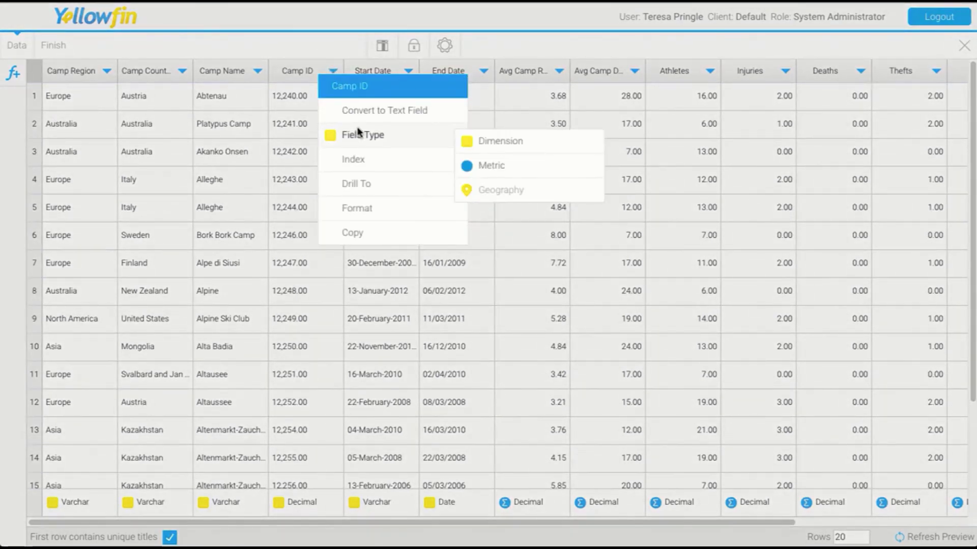
{"action": "left_click", "coordinate": [497, 167]}
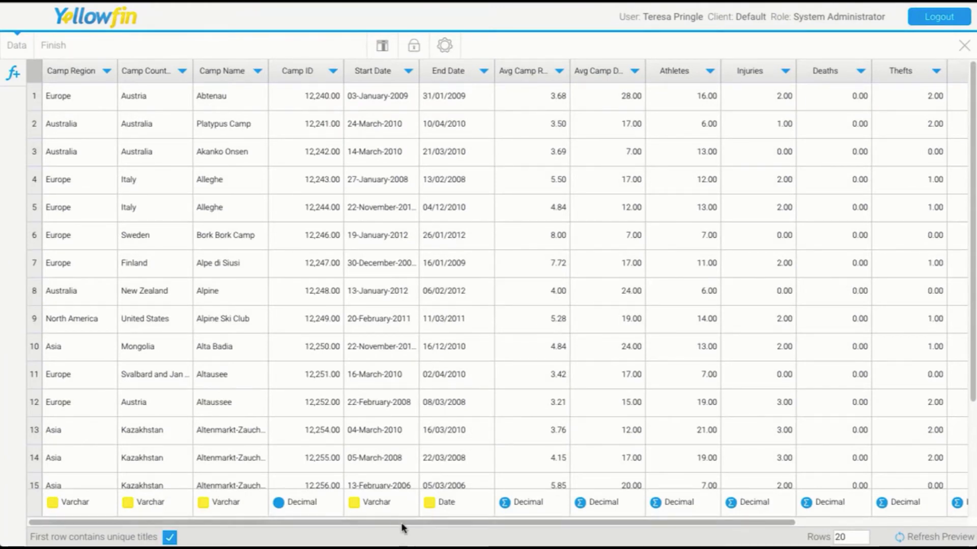
{"action": "left_click_drag", "start_coordinate": [403, 527], "coordinate": [348, 540]}
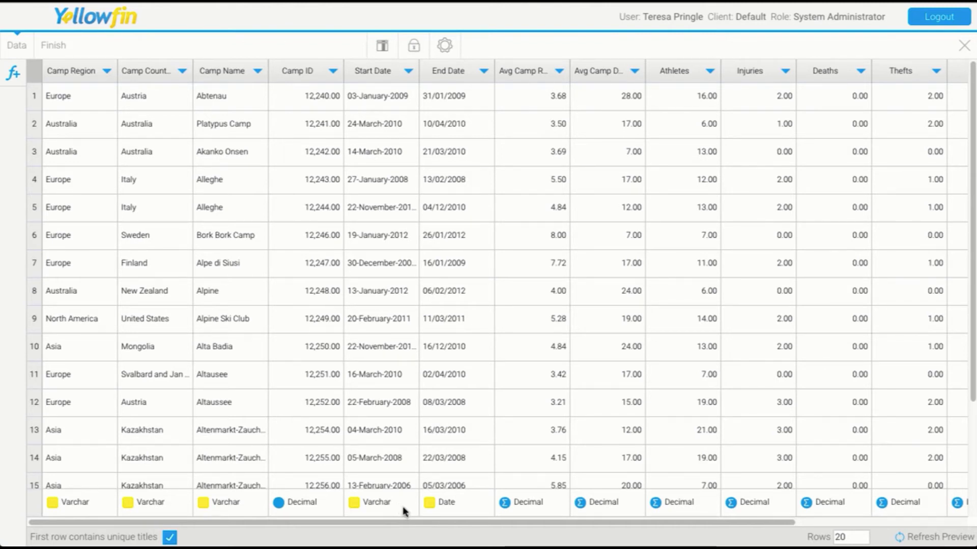
Create a new Date Conversion field based on the Start Date text column and move its settings dialog aside.
{"action": "left_click", "coordinate": [410, 71]}
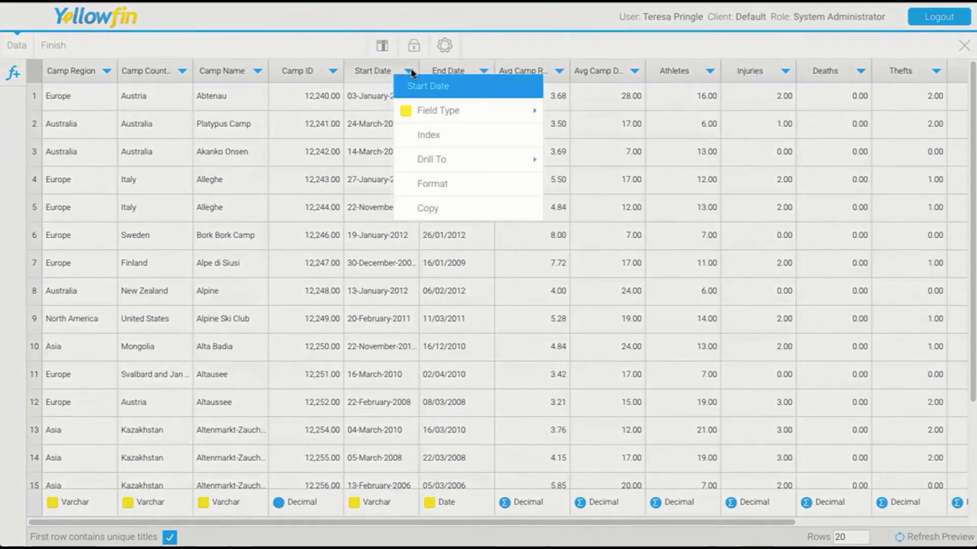
{"action": "left_click", "coordinate": [384, 66]}
{"action": "left_click", "coordinate": [11, 73]}
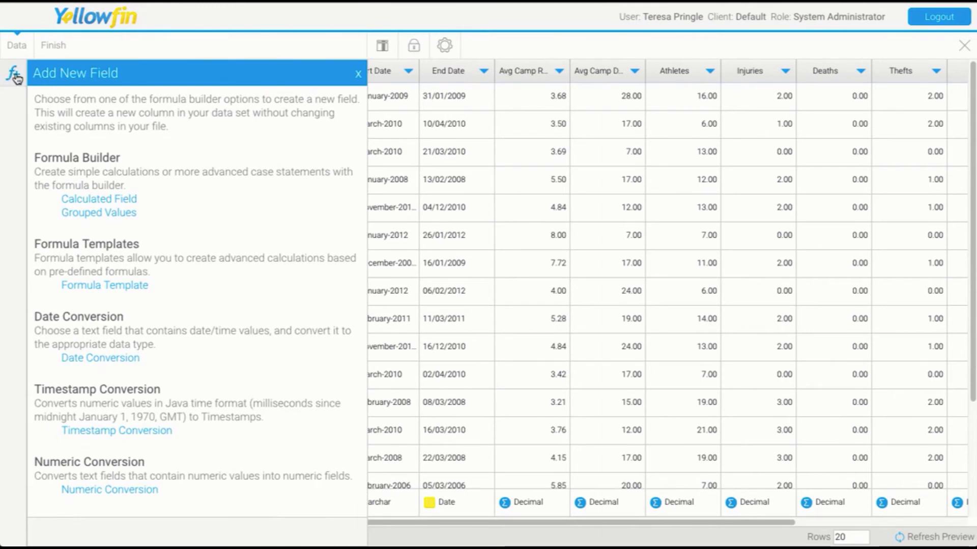
{"action": "left_click", "coordinate": [108, 362]}
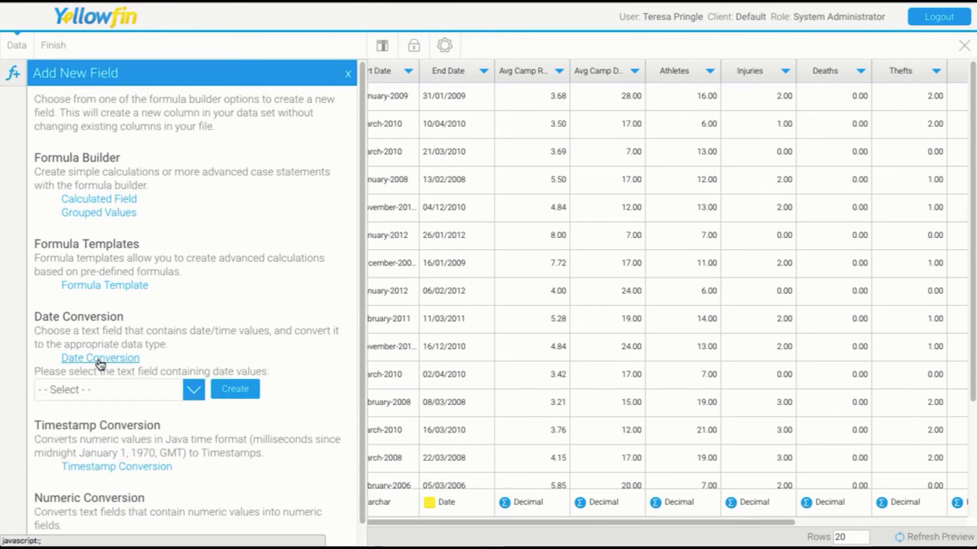
{"action": "left_click", "coordinate": [98, 397]}
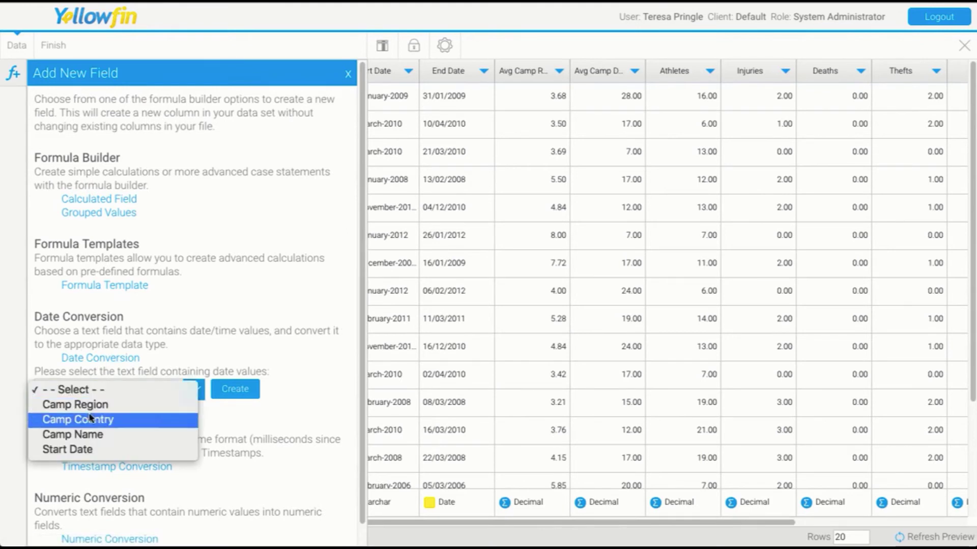
{"action": "left_click", "coordinate": [53, 450]}
{"action": "left_click", "coordinate": [235, 389]}
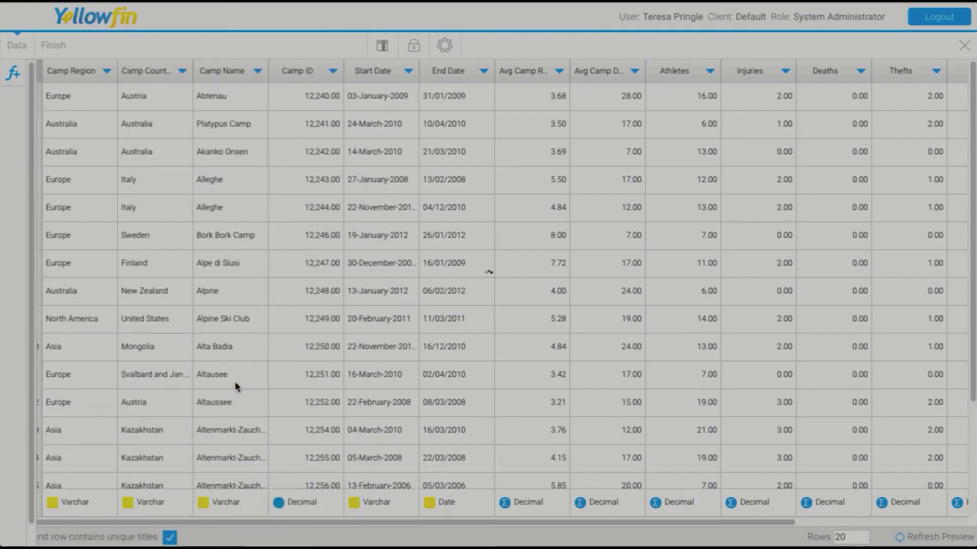
{"action": "left_click_drag", "start_coordinate": [425, 58], "coordinate": [584, 49]}
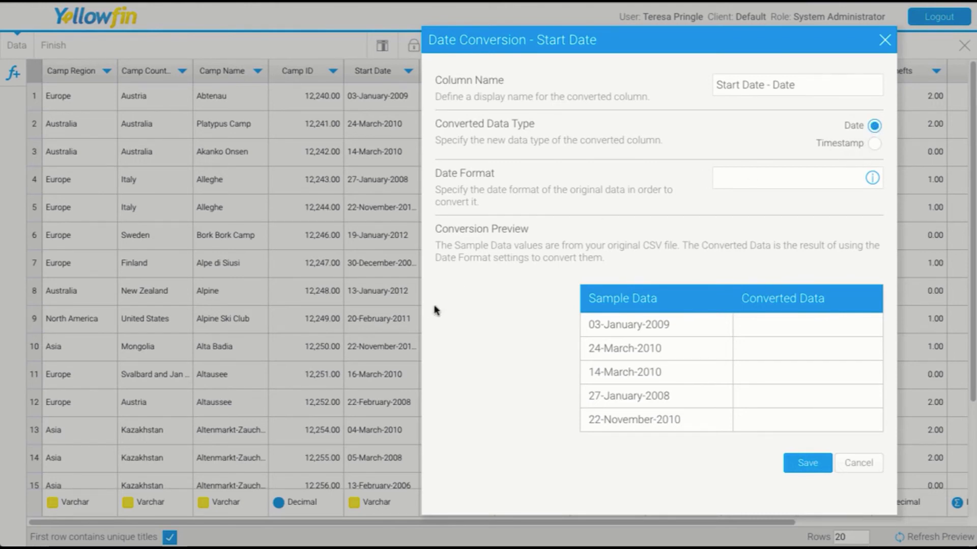
Look up the patterns for full month name and day of month in the CSV Date Format reference, and close it.
{"action": "left_click", "coordinate": [726, 178]}
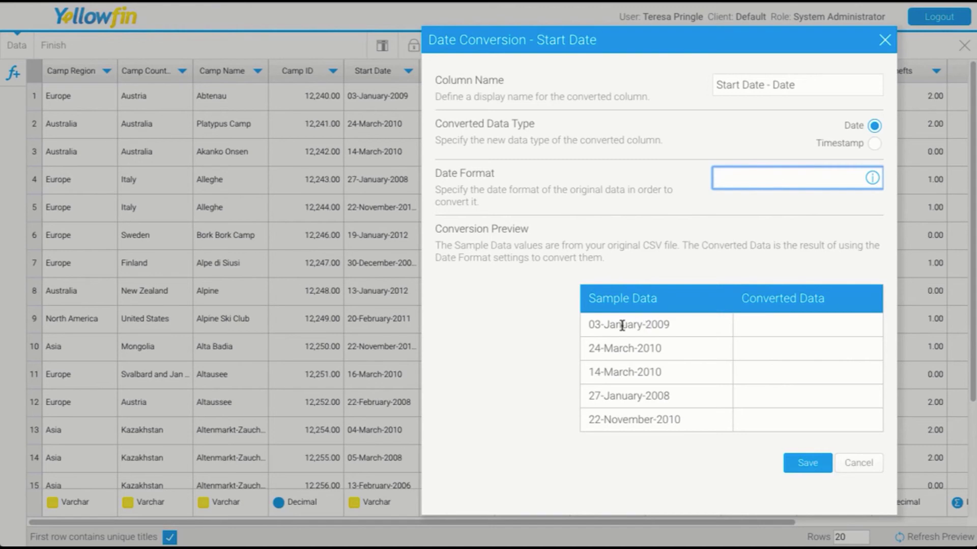
{"action": "left_click", "coordinate": [871, 179]}
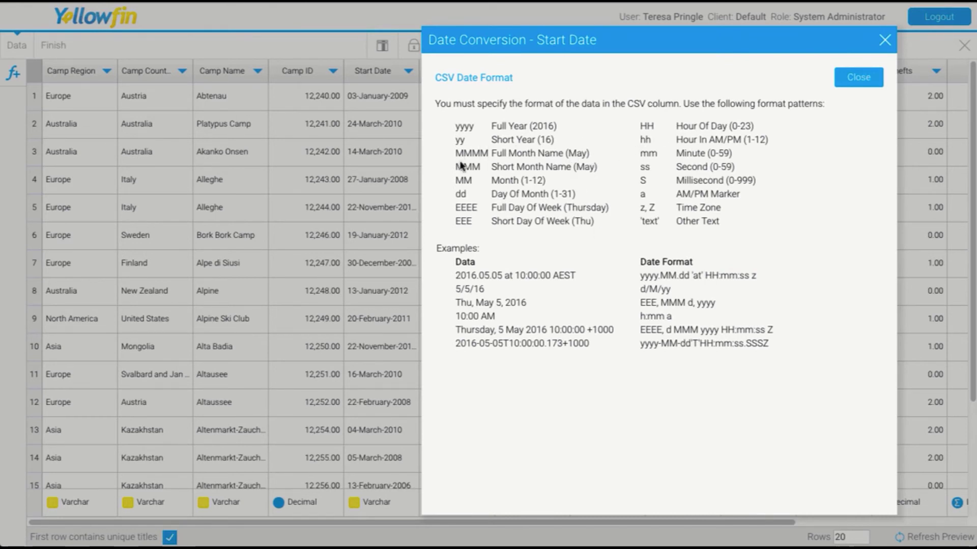
{"action": "left_click_drag", "start_coordinate": [455, 153], "coordinate": [488, 153]}
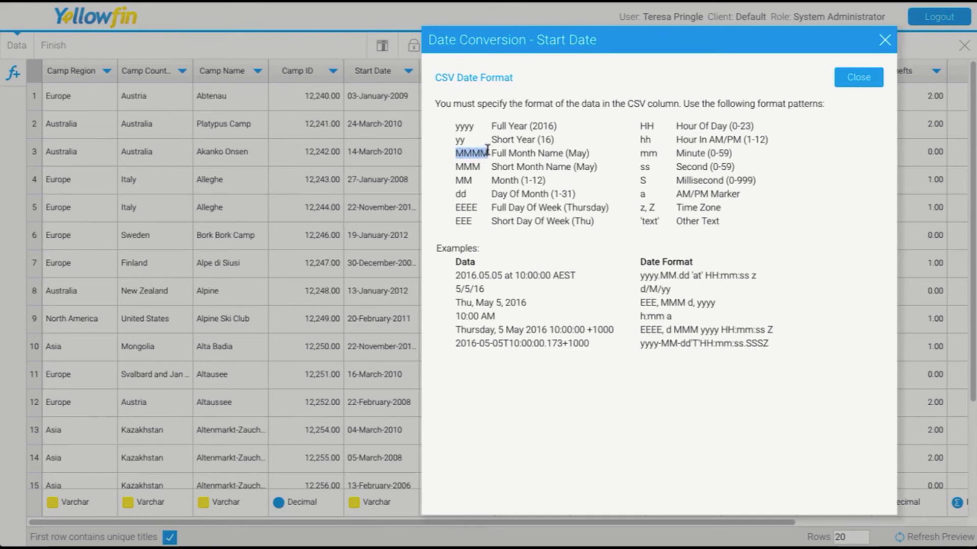
{"action": "left_click", "coordinate": [518, 194]}
{"action": "left_click_drag", "start_coordinate": [455, 194], "coordinate": [467, 193]}
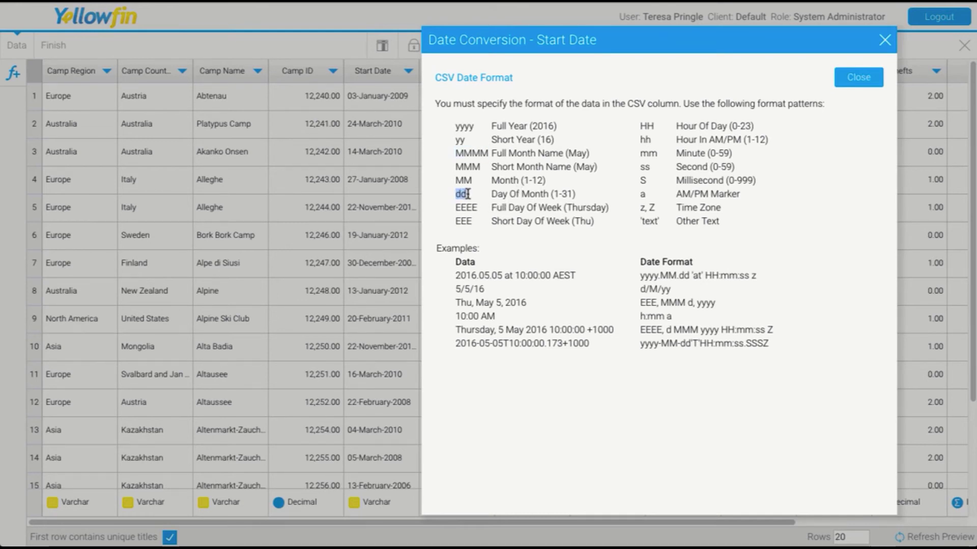
{"action": "left_click", "coordinate": [847, 81]}
Set the Start Date conversion's date format to dd-MMMM-yyyy, save the field and check the new column at the end of the preview.
{"action": "left_click", "coordinate": [735, 179]}
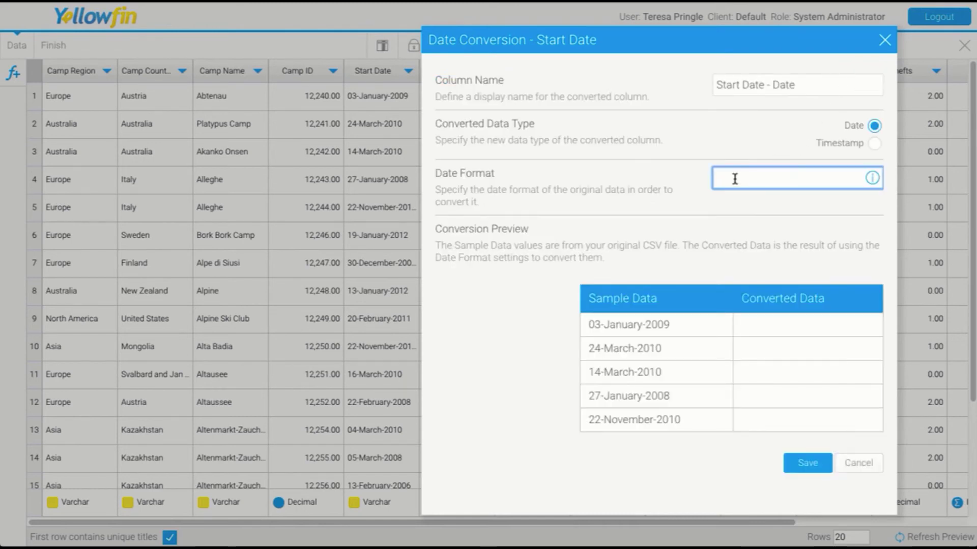
{"action": "type", "text": "dd-"}
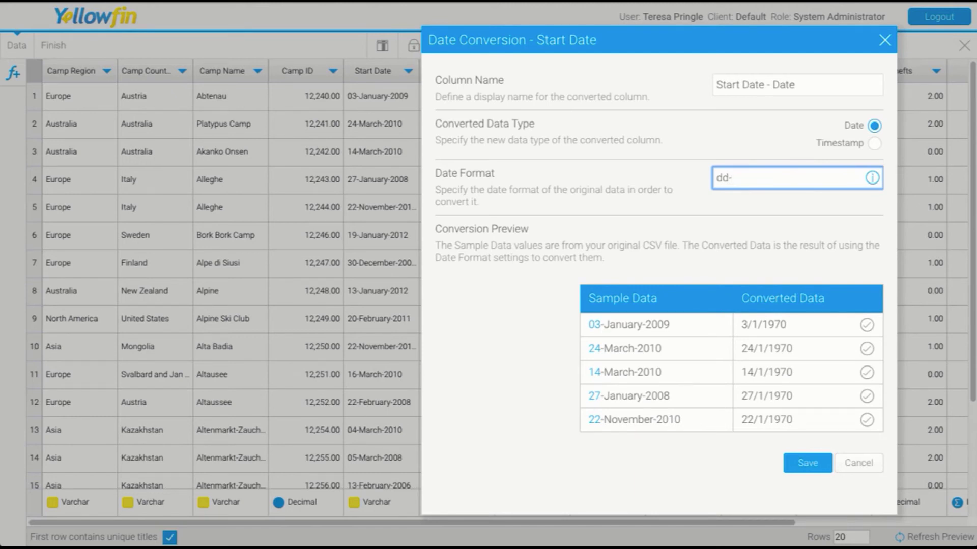
{"action": "type", "text": "MMMM"}
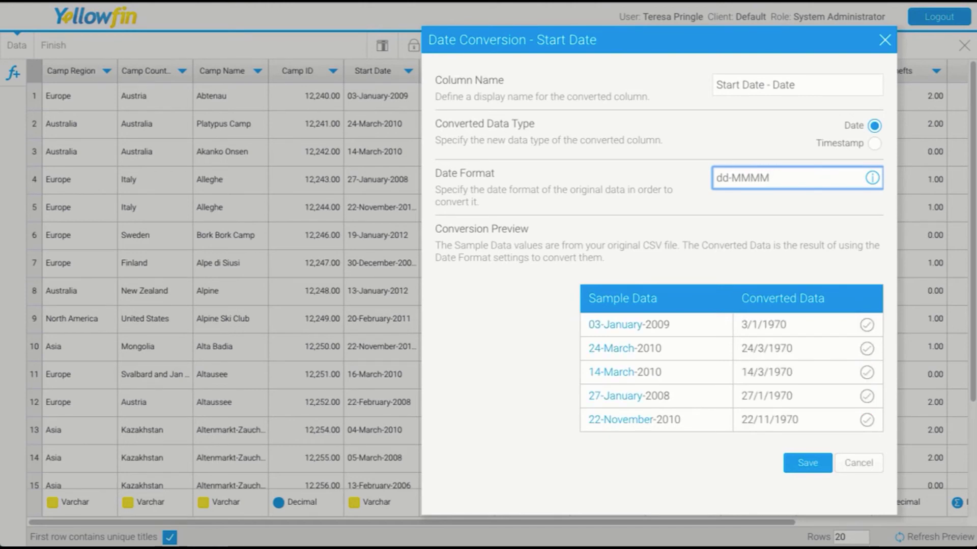
{"action": "type", "text": "-yyyy"}
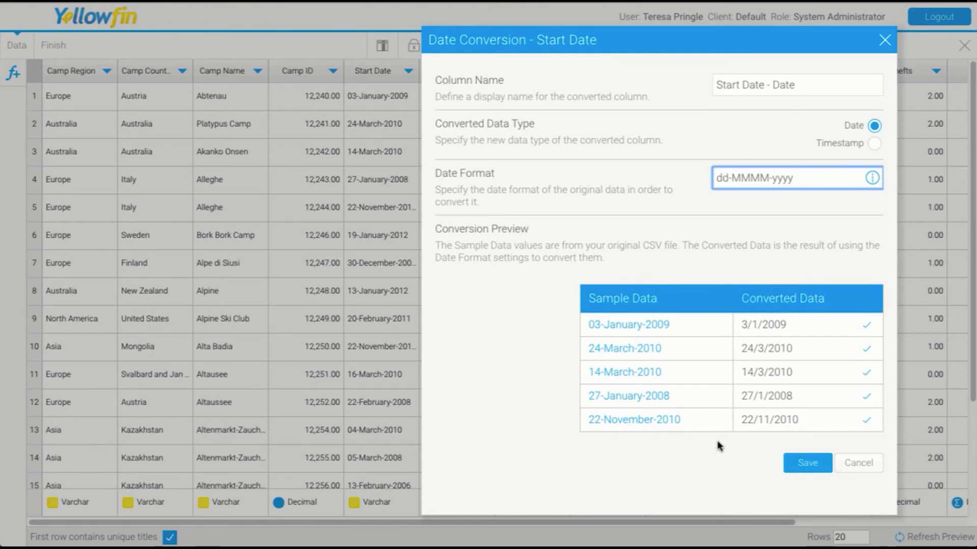
{"action": "left_click", "coordinate": [802, 464]}
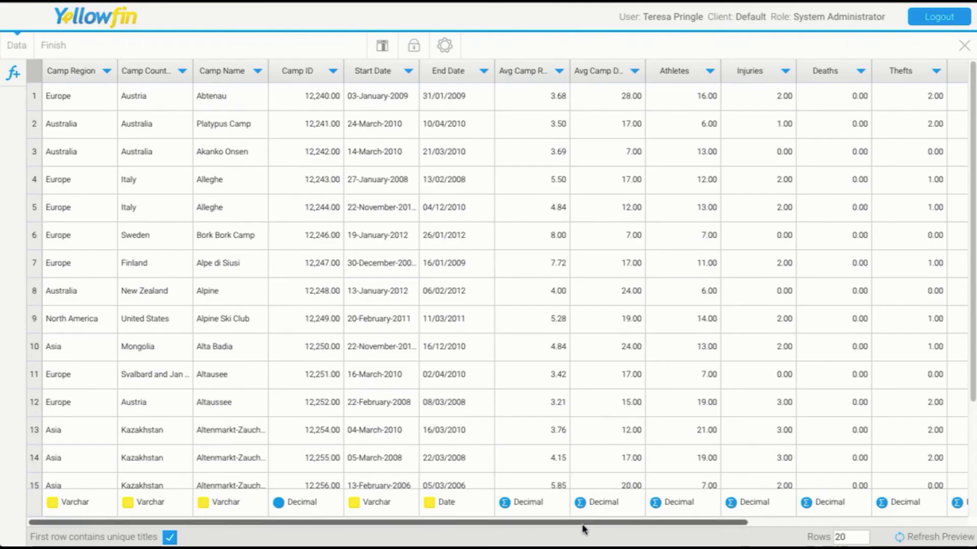
{"action": "left_click_drag", "start_coordinate": [584, 529], "coordinate": [802, 526]}
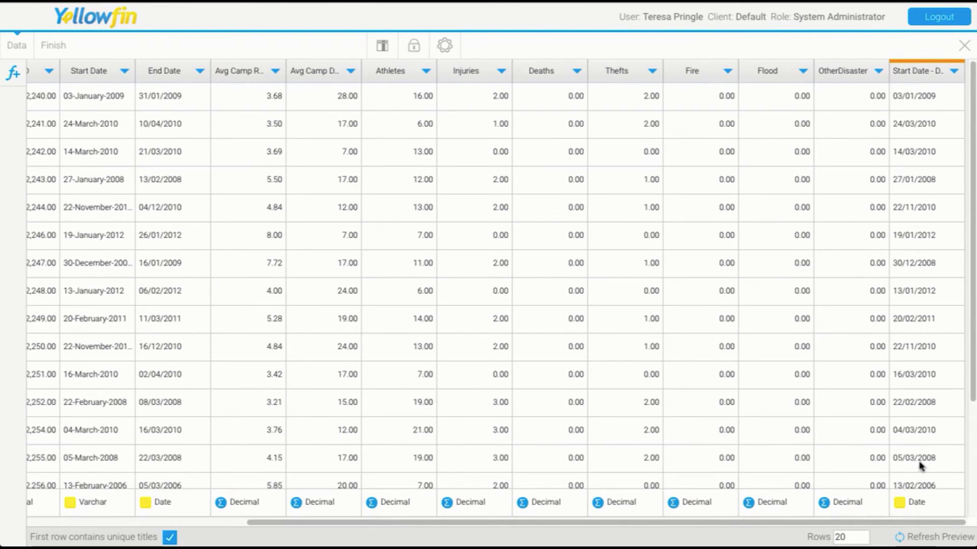
{"action": "left_click_drag", "start_coordinate": [898, 528], "coordinate": [574, 528]}
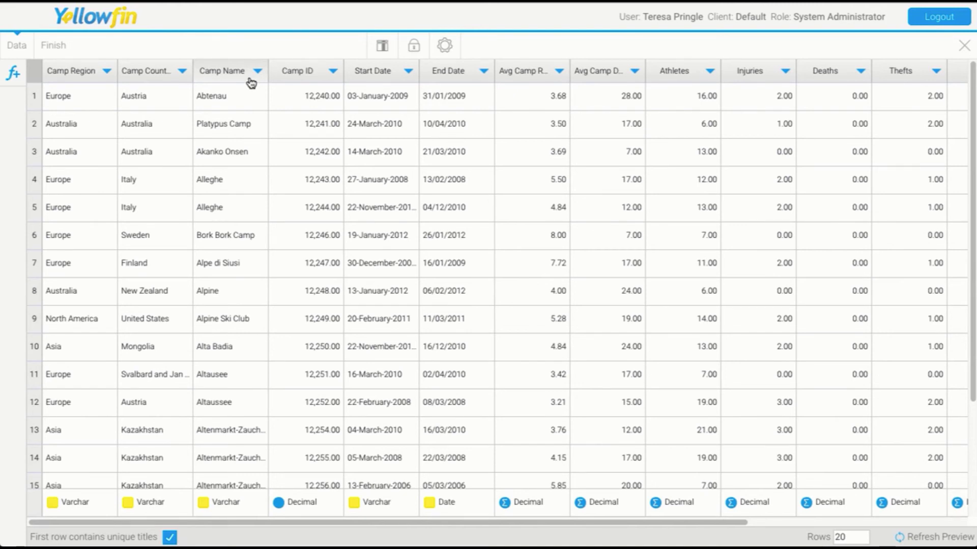
Build a drill hierarchy from Camp Region to Camp Country to Camp Name, and check it on the Camp Name column.
{"action": "left_click", "coordinate": [107, 74]}
{"action": "mouse_move", "coordinate": [136, 159]}
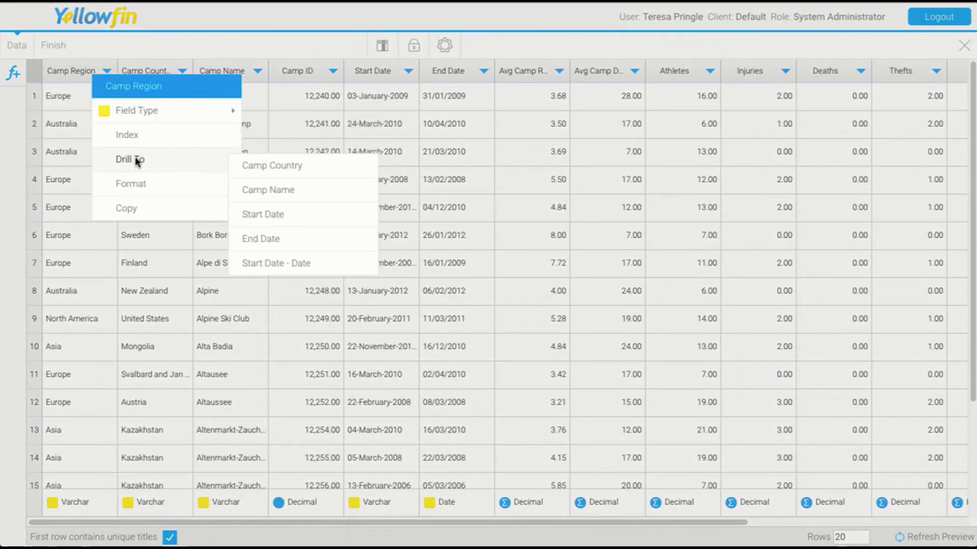
{"action": "left_click", "coordinate": [283, 167]}
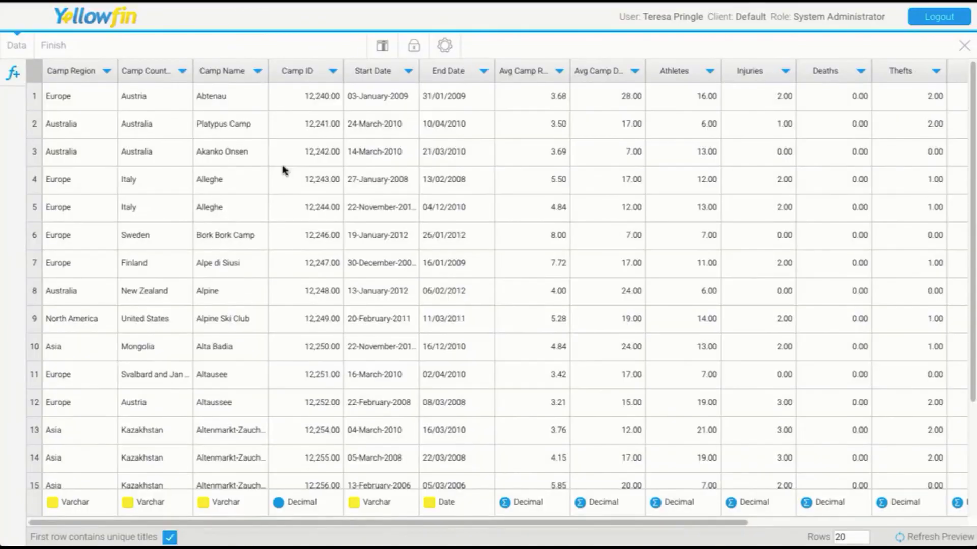
{"action": "left_click", "coordinate": [183, 73]}
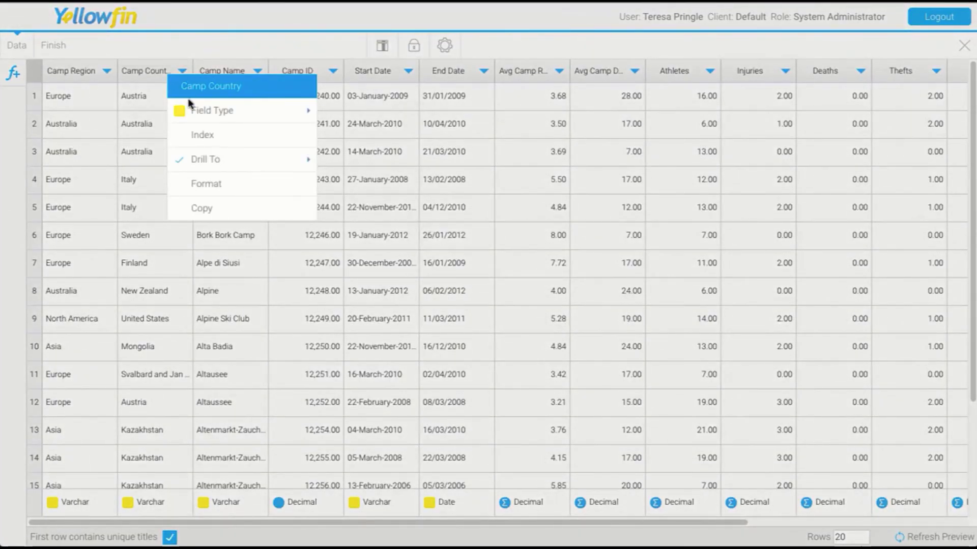
{"action": "mouse_move", "coordinate": [267, 163]}
{"action": "mouse_move", "coordinate": [343, 241]}
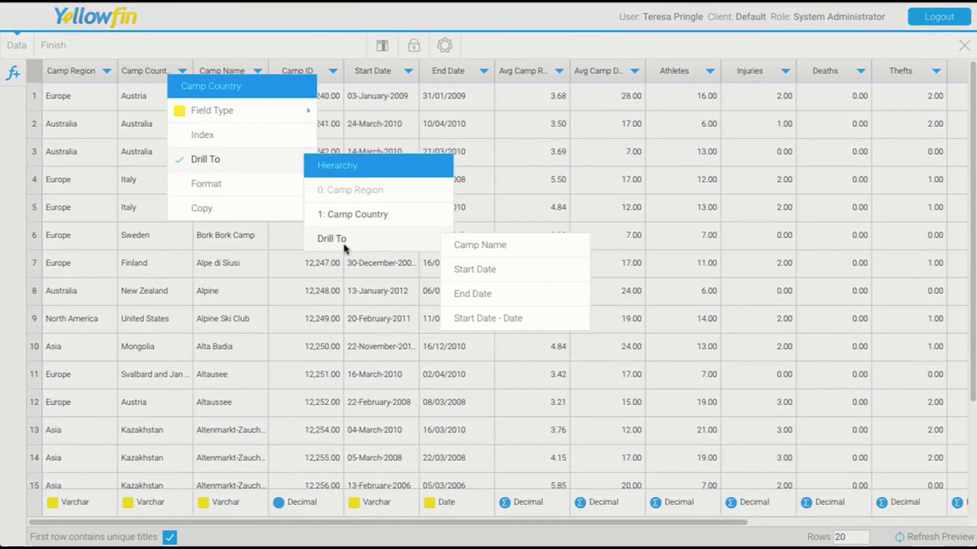
{"action": "left_click", "coordinate": [498, 254]}
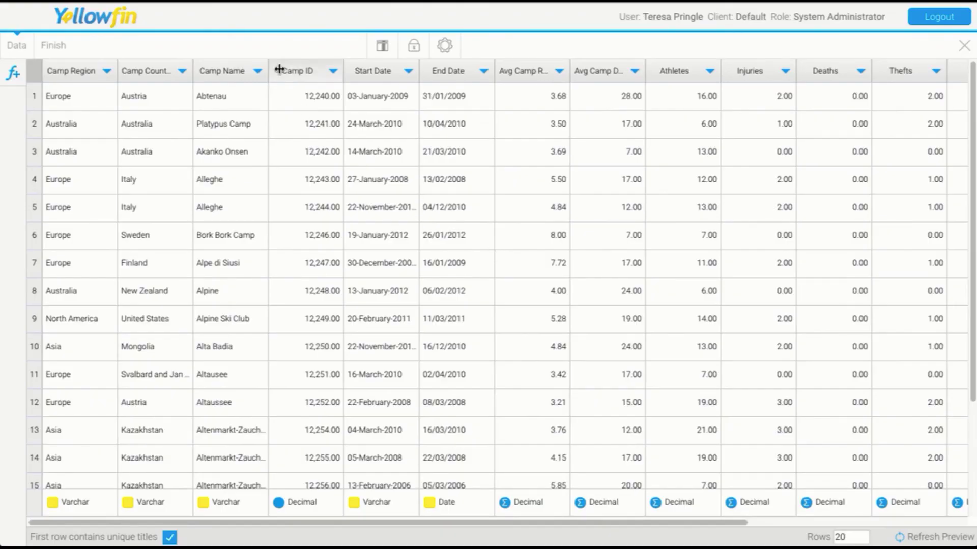
{"action": "left_click", "coordinate": [258, 71]}
{"action": "mouse_move", "coordinate": [295, 161]}
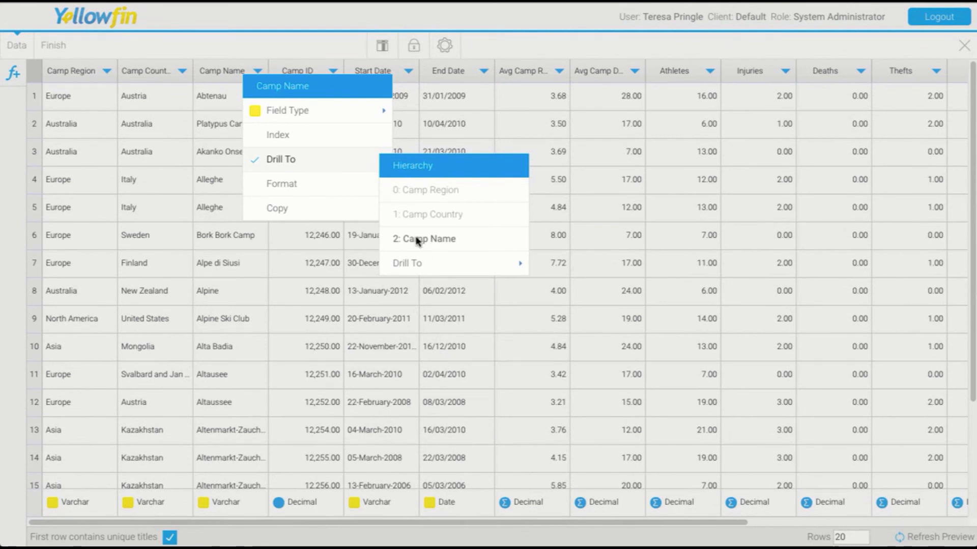
{"action": "left_click", "coordinate": [401, 243]}
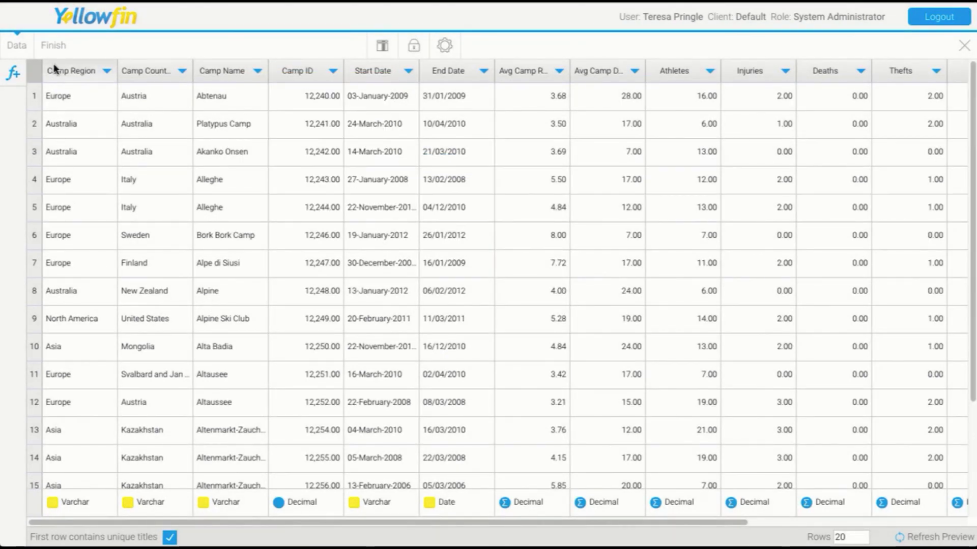
Finish the CSV import and expand the Dimensions and Measures folders in the report's field list.
{"action": "left_click", "coordinate": [51, 51]}
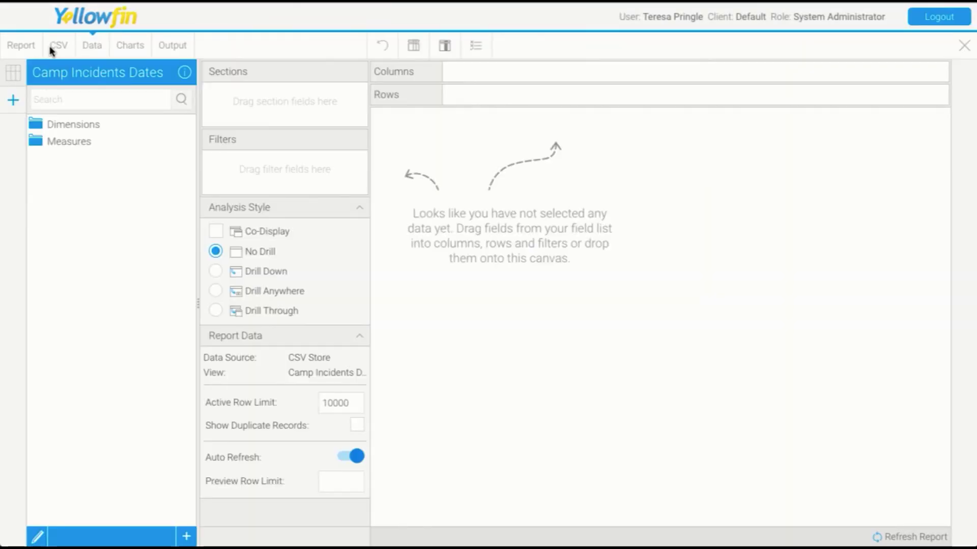
{"action": "left_click", "coordinate": [37, 141]}
{"action": "left_click", "coordinate": [39, 127]}
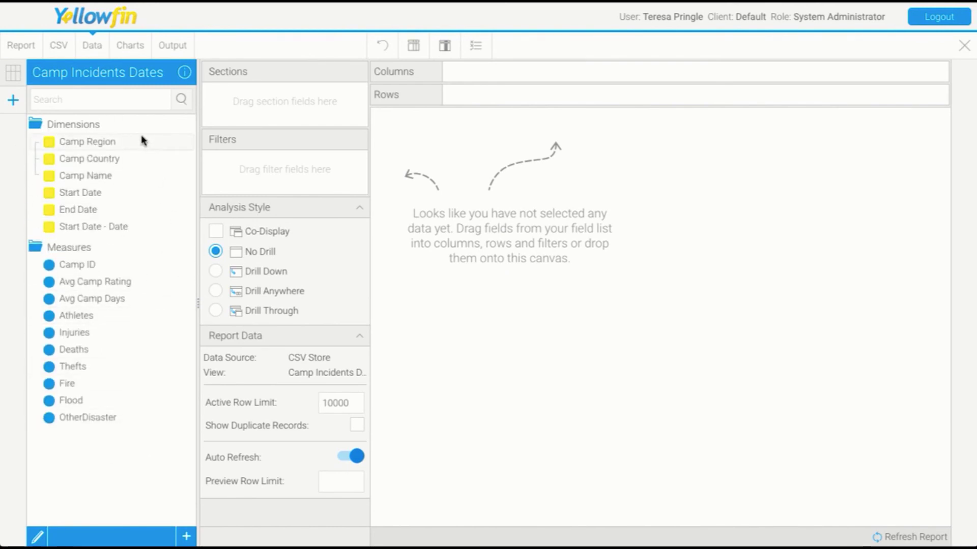
Add Camp Region and Athletes as report columns and set the analysis style to Drill Down.
{"action": "left_click_drag", "start_coordinate": [133, 142], "coordinate": [488, 155]}
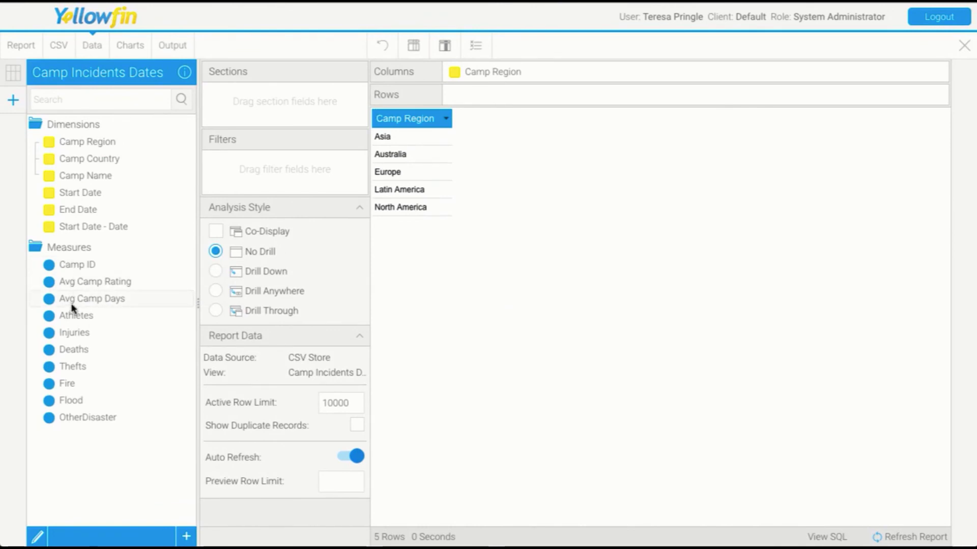
{"action": "left_click_drag", "start_coordinate": [69, 314], "coordinate": [562, 195]}
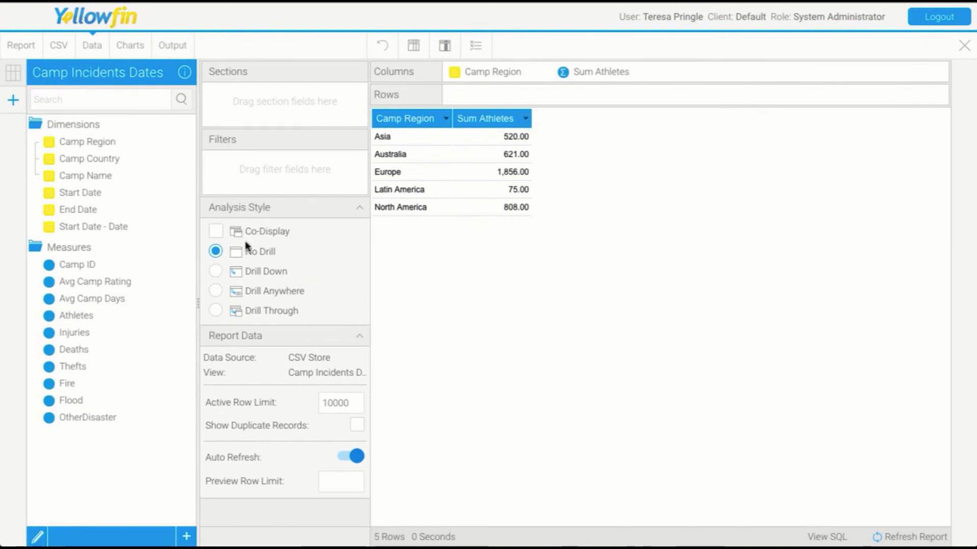
{"action": "left_click", "coordinate": [216, 271]}
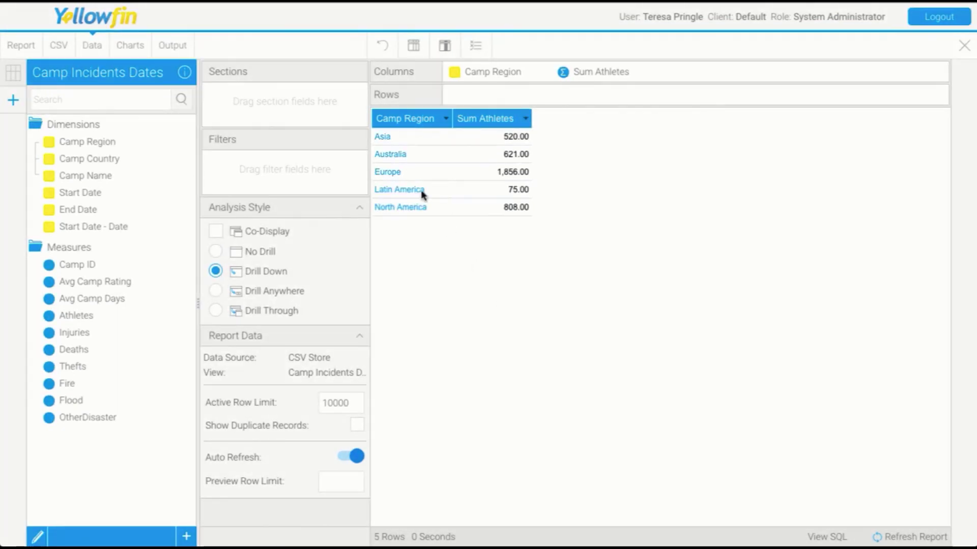
Test the drill path by drilling into Asia and its country Armenia, and return to the starting level.
{"action": "left_click", "coordinate": [383, 137]}
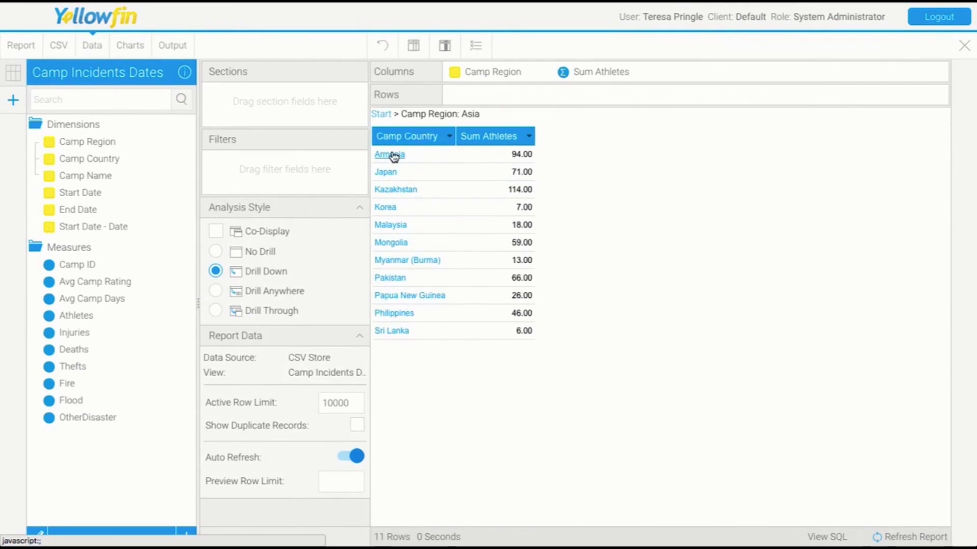
{"action": "left_click", "coordinate": [391, 156]}
{"action": "left_click", "coordinate": [381, 115]}
Save the report as CSV Report in the Training subfolder of the Tutorial folder.
{"action": "left_click", "coordinate": [21, 45]}
{"action": "left_click", "coordinate": [24, 67]}
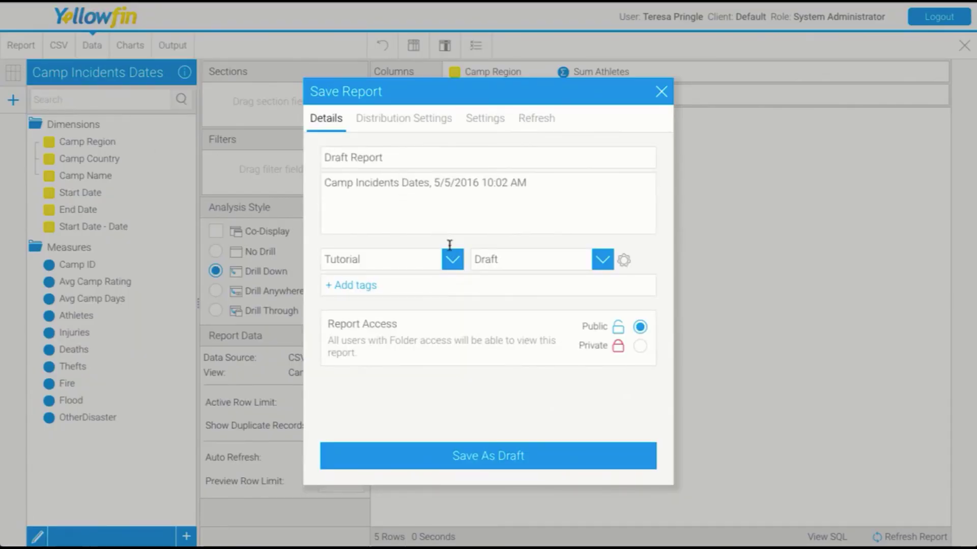
{"action": "left_click", "coordinate": [602, 260]}
{"action": "left_click", "coordinate": [376, 152]}
{"action": "triple_click", "coordinate": [376, 153]}
{"action": "type", "text": "CSV Report"}
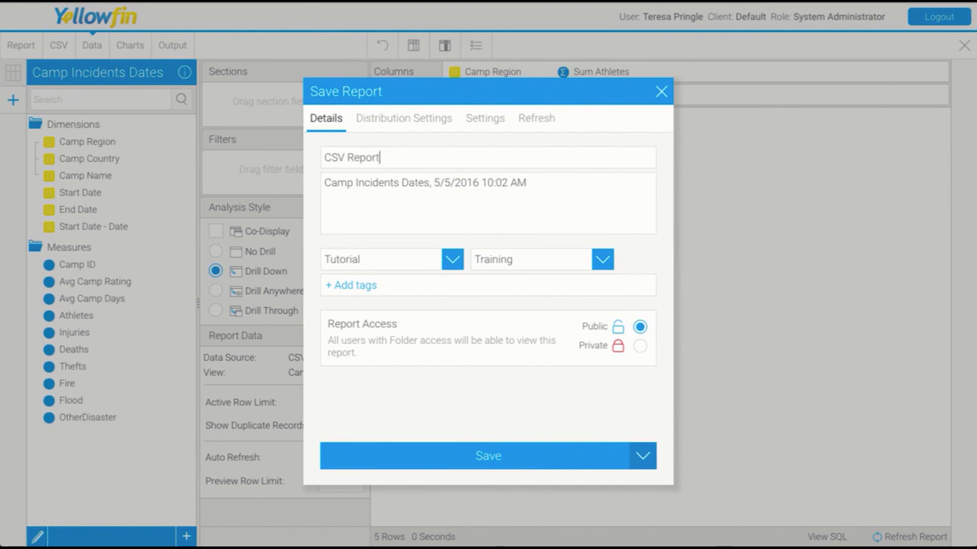
{"action": "left_click", "coordinate": [485, 460]}
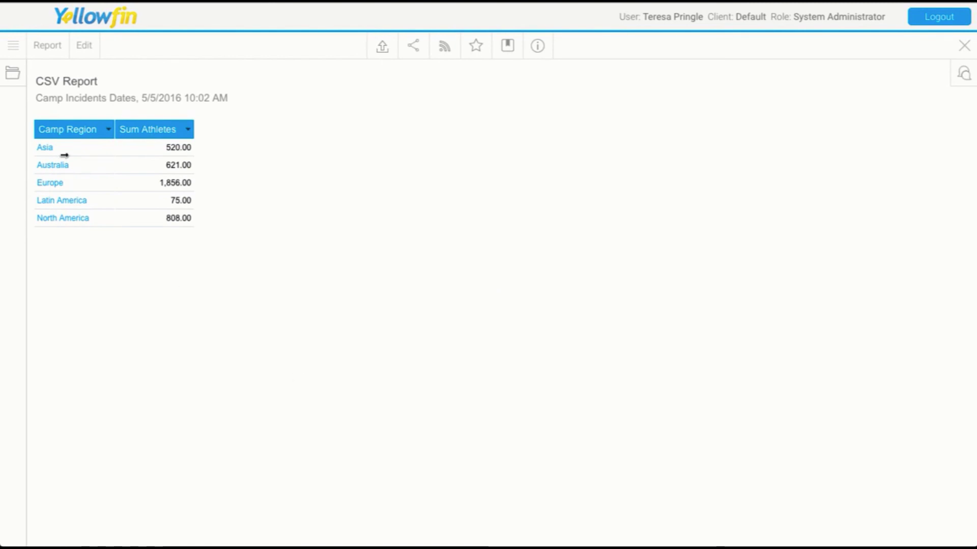
Start a new report to find the Camp Incidents Dates view among the available views, and close the dialog.
{"action": "left_click", "coordinate": [12, 47]}
{"action": "left_click", "coordinate": [19, 122]}
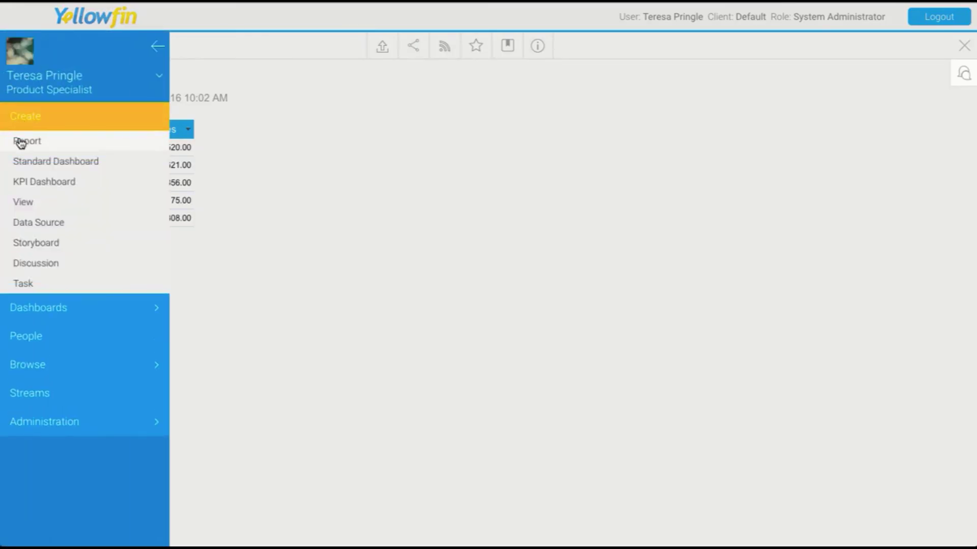
{"action": "left_click", "coordinate": [17, 140]}
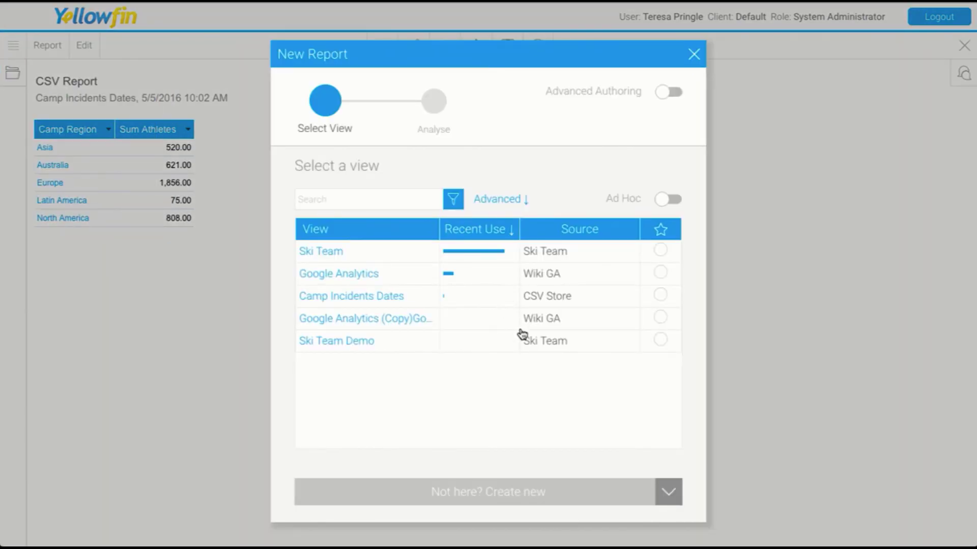
{"action": "mouse_move", "coordinate": [328, 295]}
{"action": "left_click", "coordinate": [694, 54]}
Open the source file options of the CSV report, review the Append, Overwrite and Delete choices, and close them.
{"action": "left_click", "coordinate": [87, 46]}
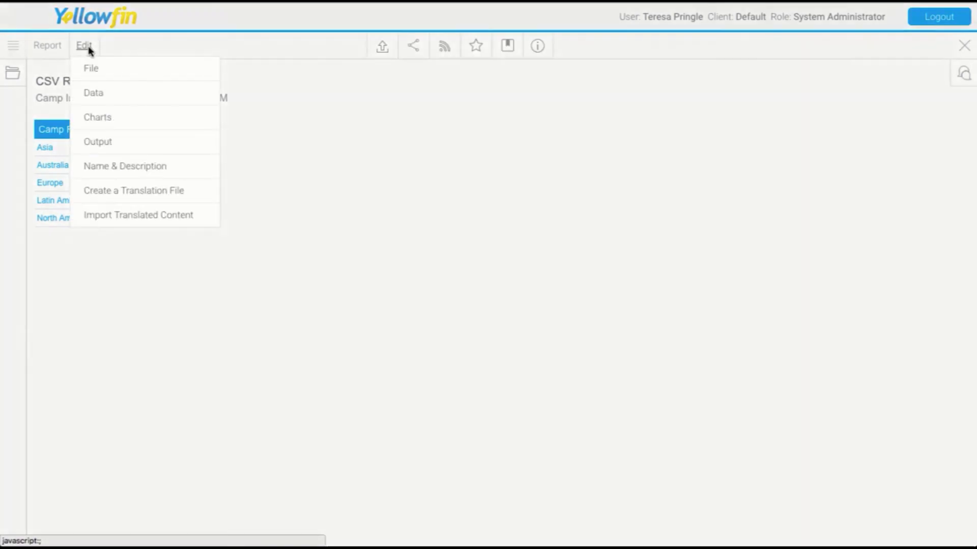
{"action": "left_click", "coordinate": [100, 79]}
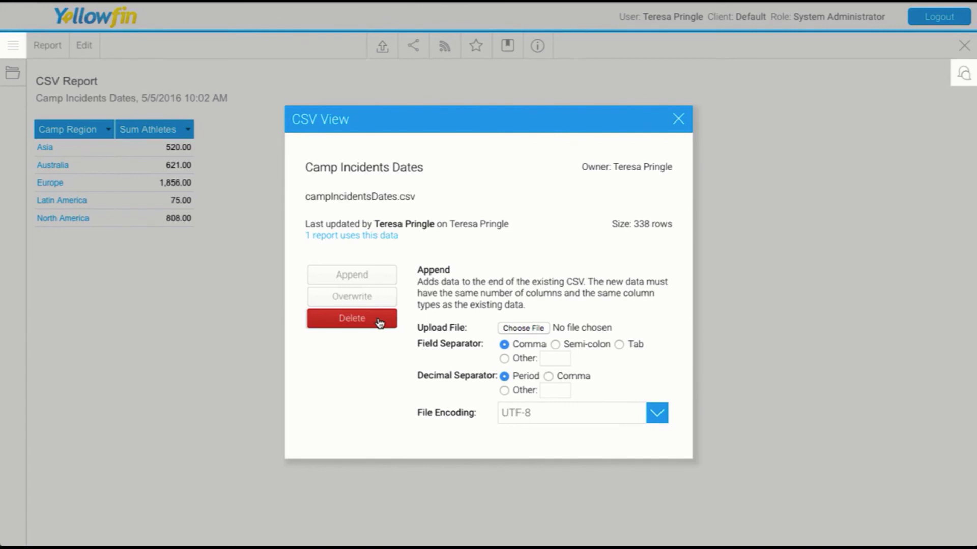
{"action": "left_click", "coordinate": [679, 119]}
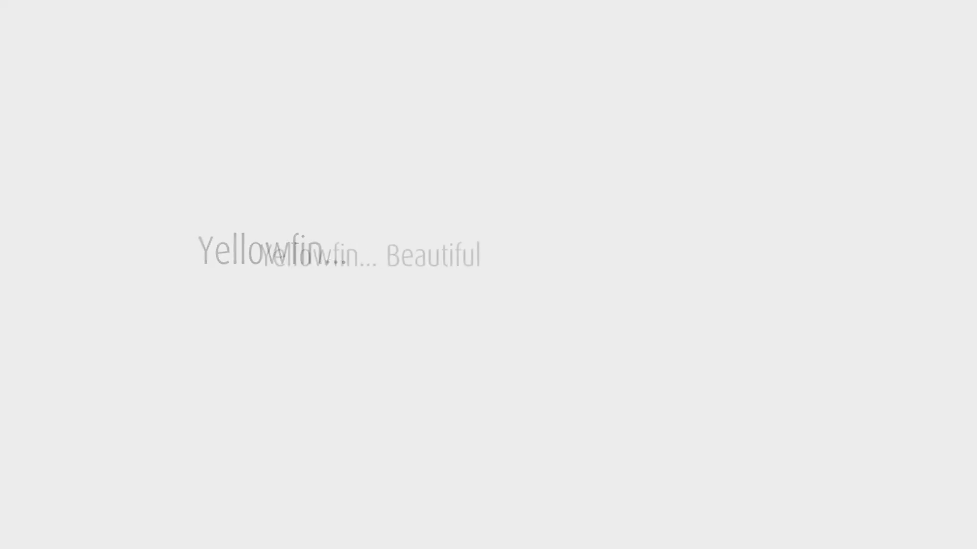